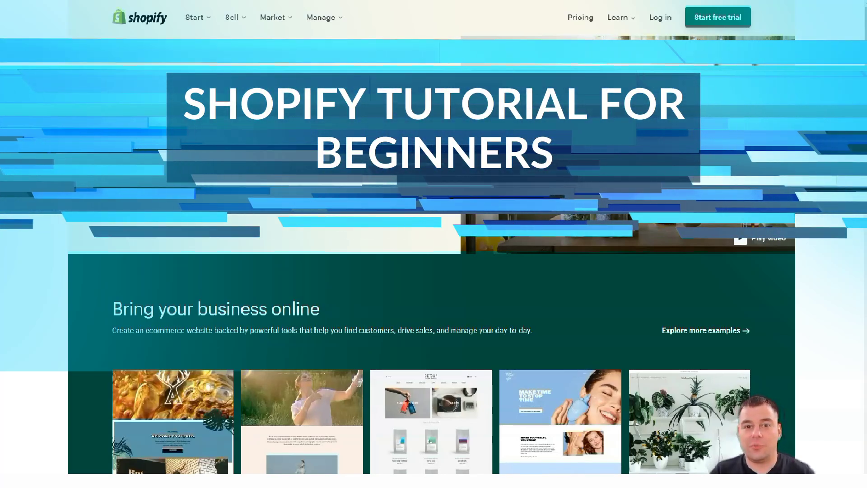
Scroll down through the Shopify landing page to review its features.
scroll(664, 216, down, 2)
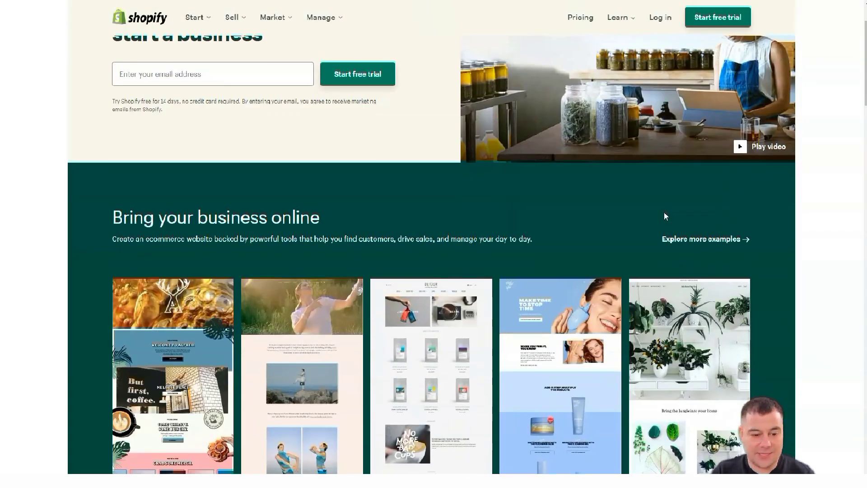
scroll(664, 216, down, 3)
scroll(664, 216, down, 3)
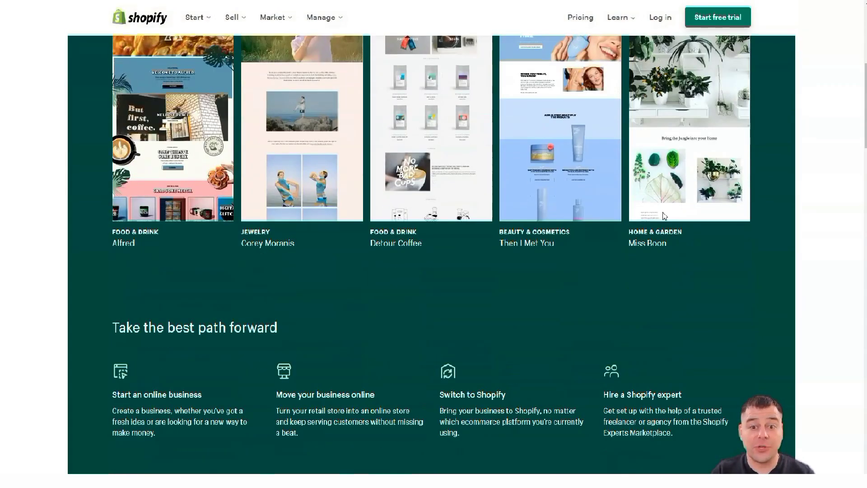
scroll(664, 216, down, 9)
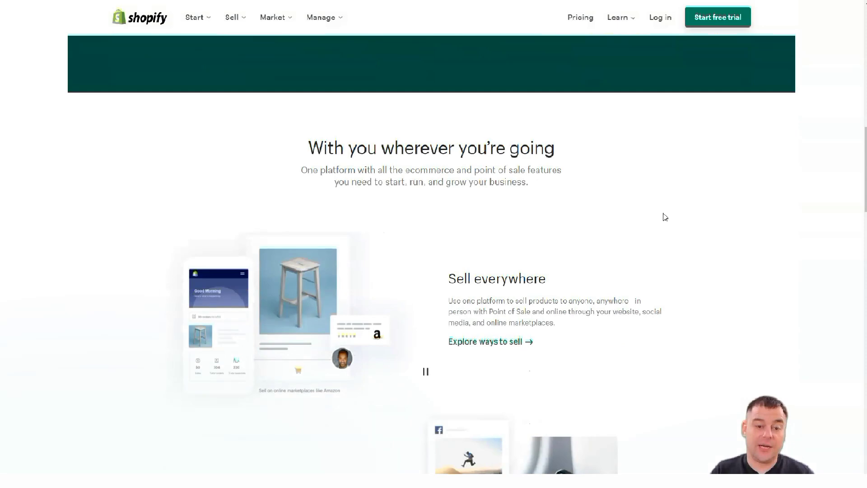
scroll(664, 218, down, 5)
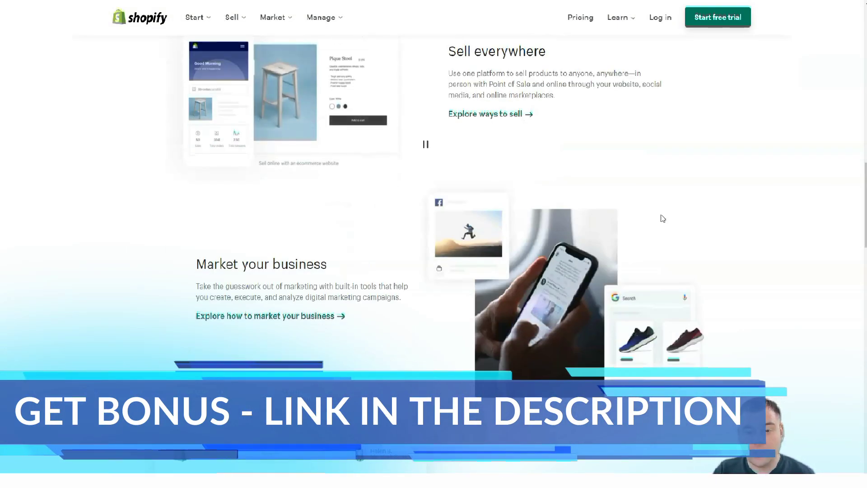
scroll(662, 219, down, 2)
scroll(663, 219, down, 12)
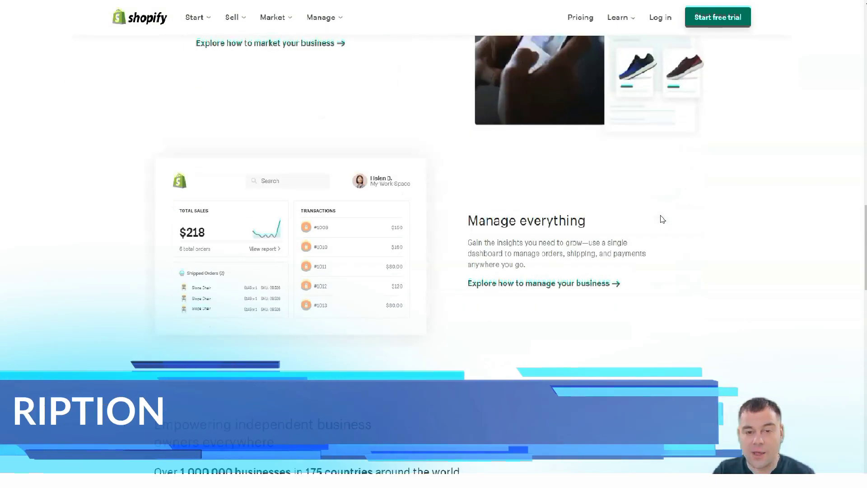
scroll(663, 219, down, 10)
scroll(662, 219, down, 5)
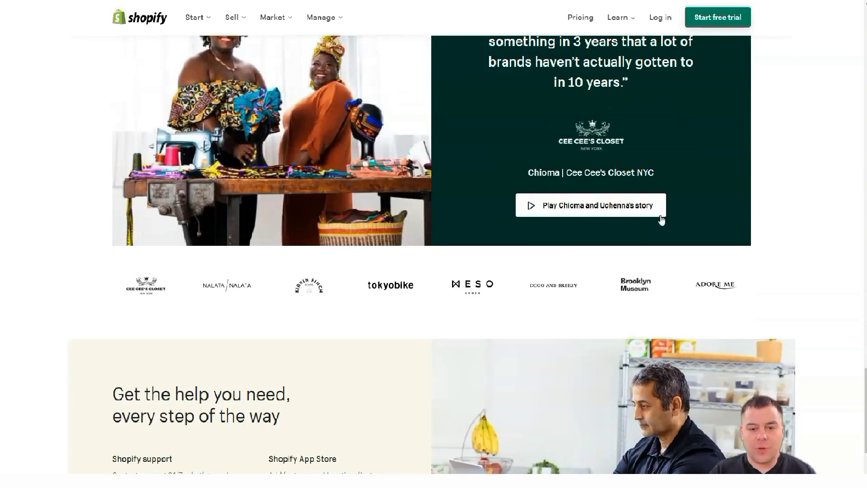
scroll(661, 215, down, 9)
scroll(663, 217, down, 3)
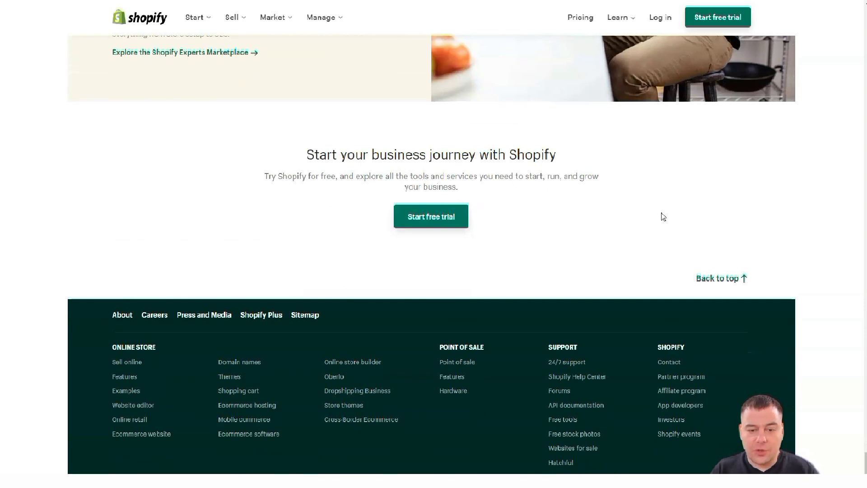
Start the free 14-day trial signup and begin entering the new store's name.
scroll(663, 217, up, 15)
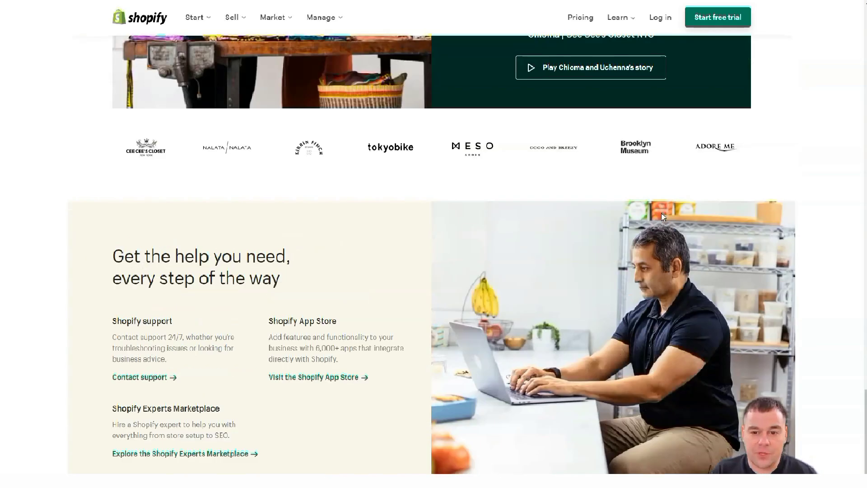
scroll(662, 218, up, 20)
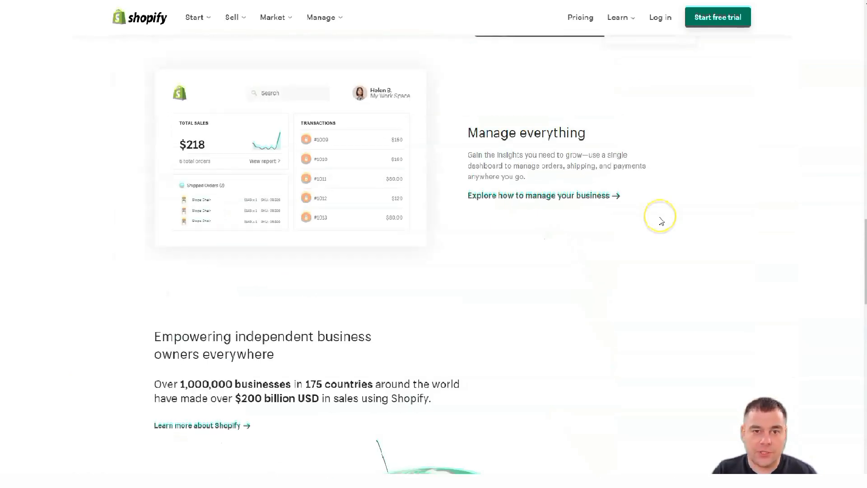
scroll(661, 221, up, 12)
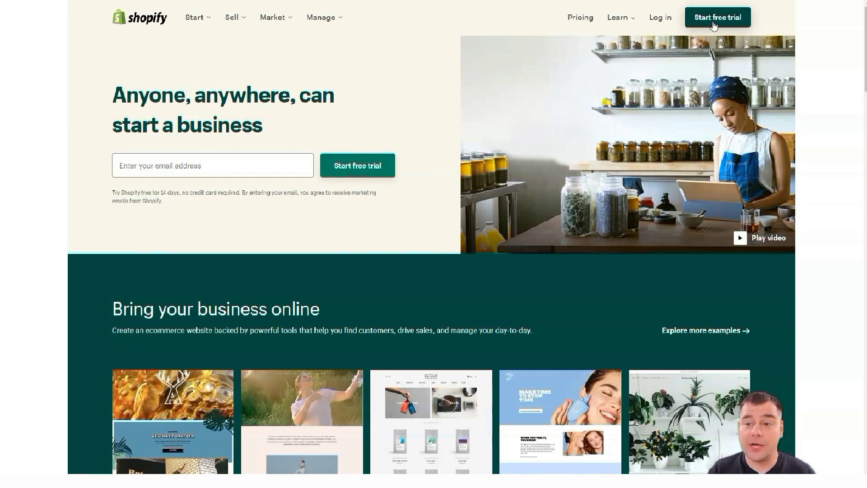
click(713, 24)
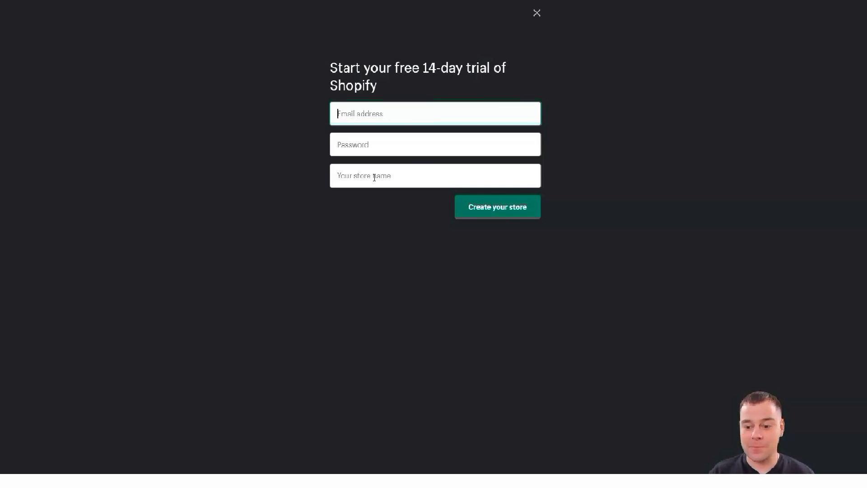
click(372, 177)
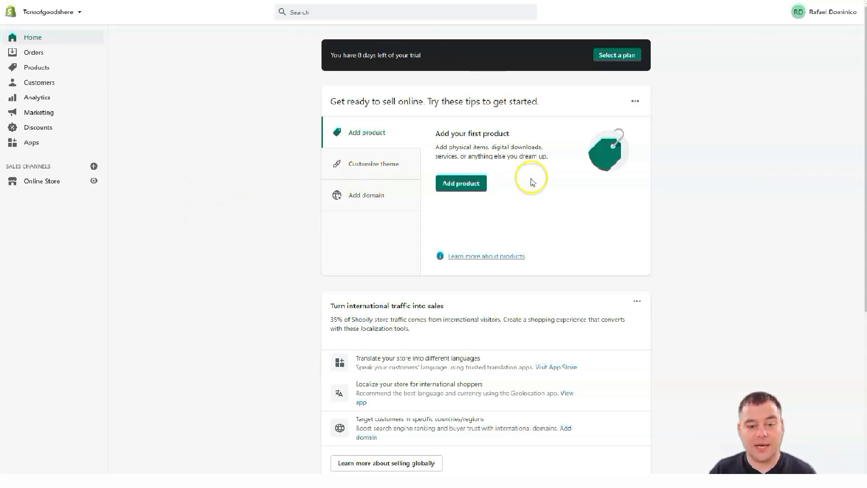
scroll(343, 267, down, 6)
scroll(350, 270, down, 2)
scroll(292, 278, up, 8)
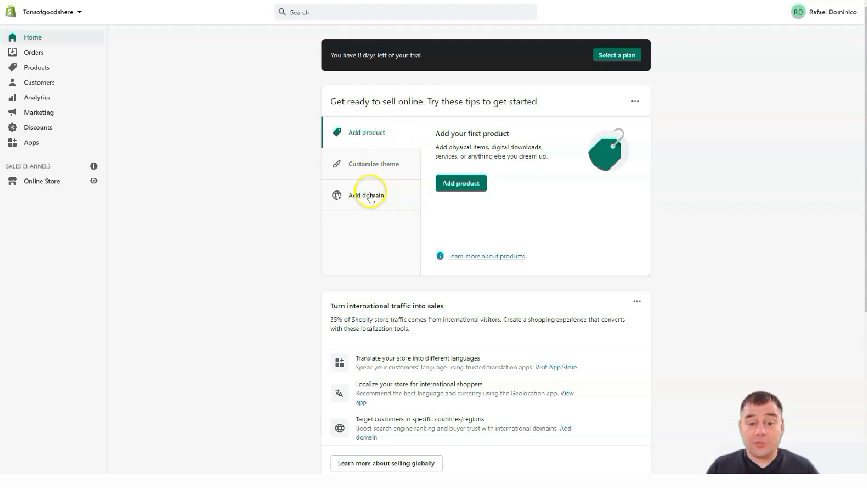
scroll(378, 227, down, 3)
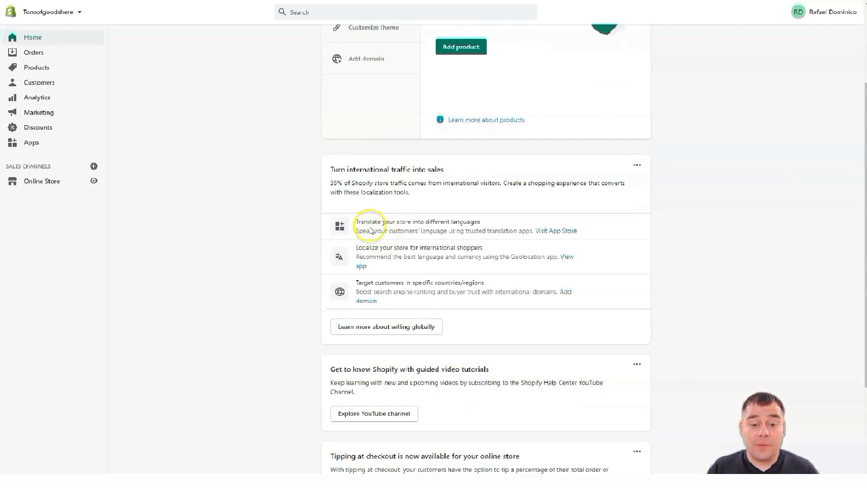
scroll(406, 226, up, 3)
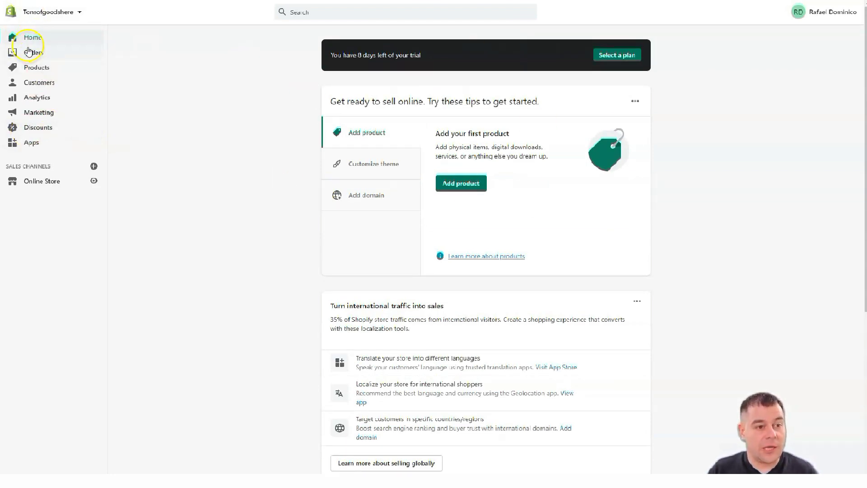
Browse Orders, Drafts and Abandoned checkouts, then return to the main orders list.
click(29, 54)
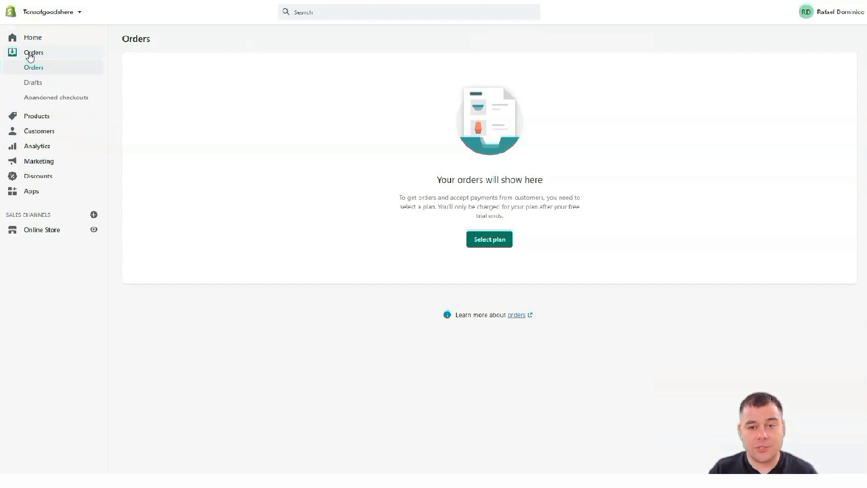
click(30, 86)
click(31, 98)
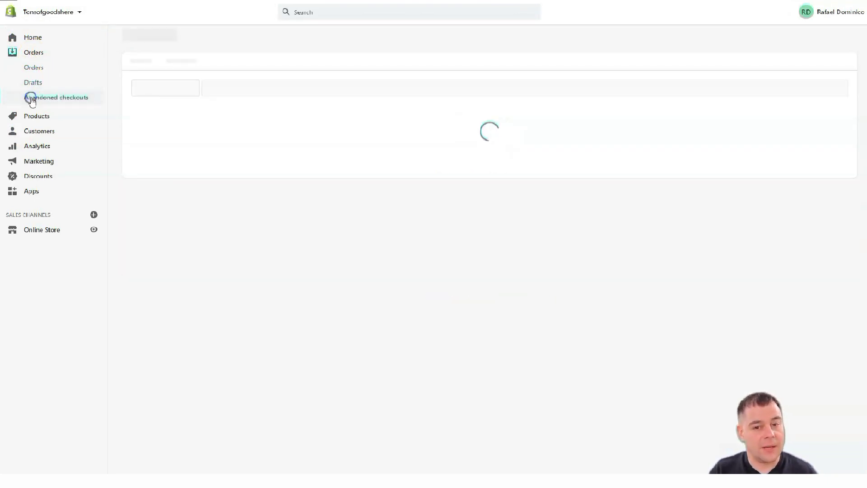
click(33, 68)
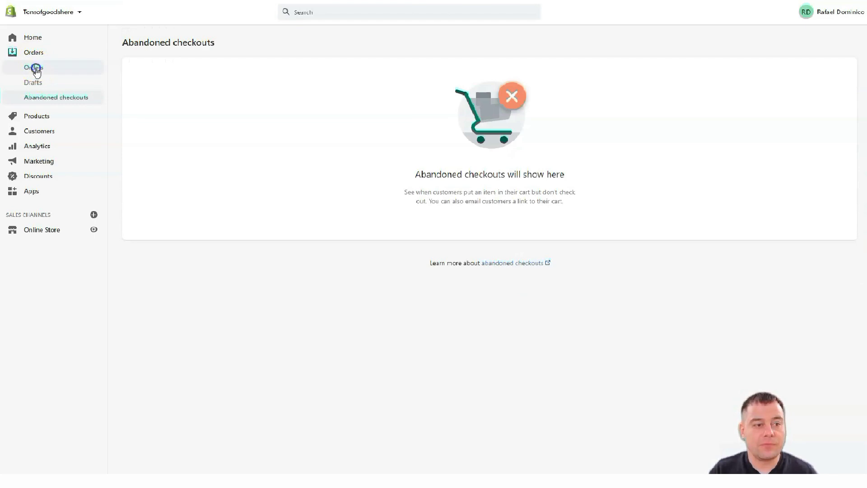
Browse Products, Inventory, Transfers, Collections and Gift cards, ending on the empty Customers page.
click(27, 117)
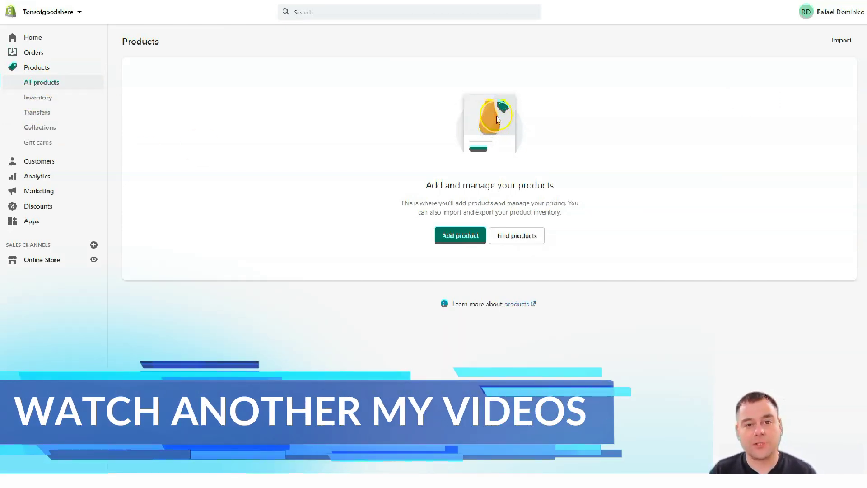
click(32, 100)
click(35, 114)
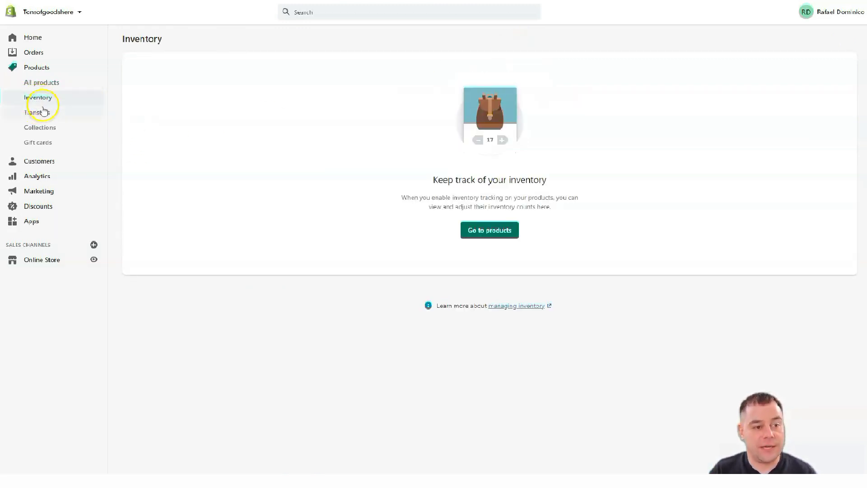
click(35, 129)
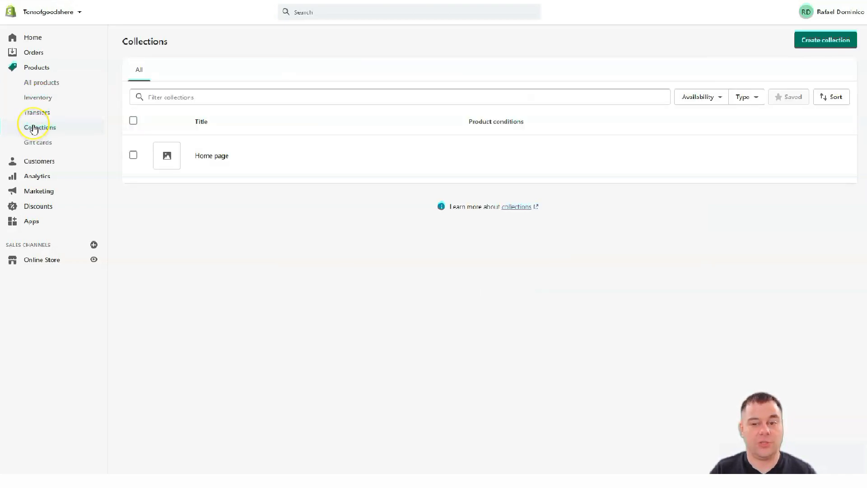
click(32, 146)
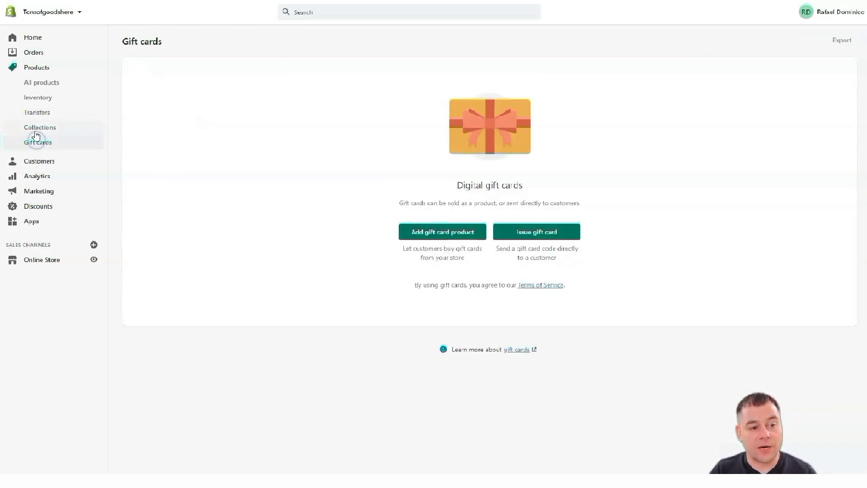
click(21, 161)
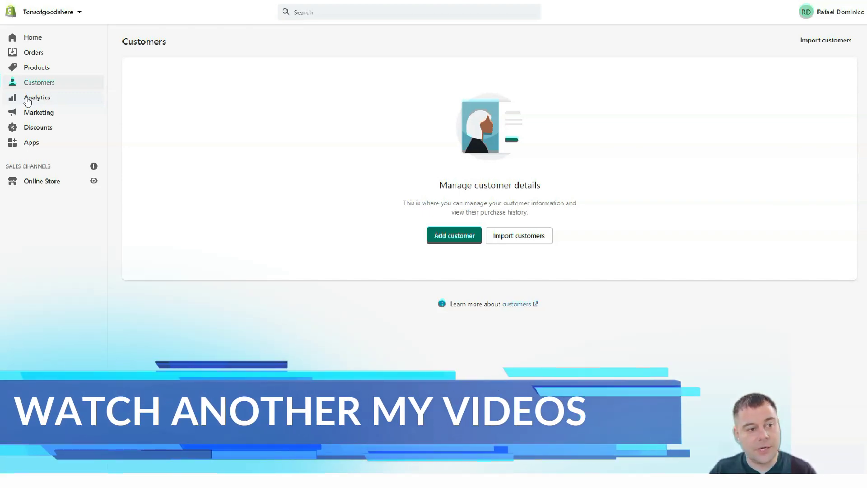
Review the Analytics dashboard and Reports, then go to the Marketing overview.
click(27, 99)
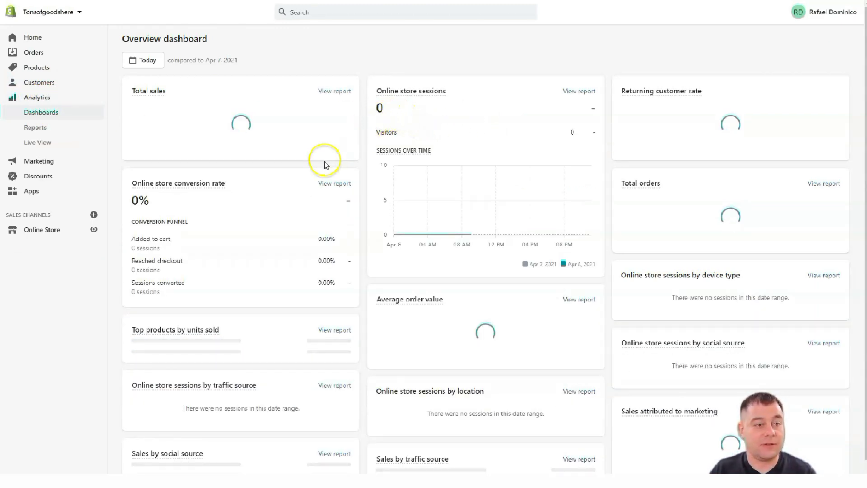
scroll(113, 137, down, 4)
scroll(449, 120, up, 7)
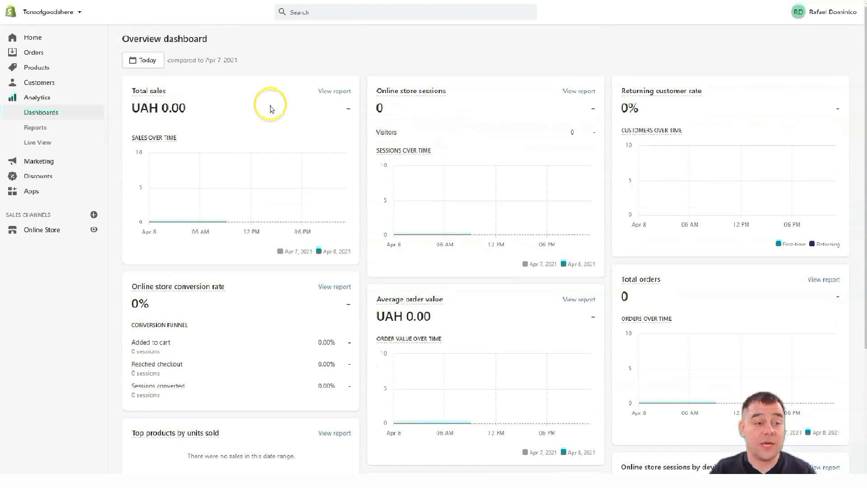
scroll(154, 135, down, 5)
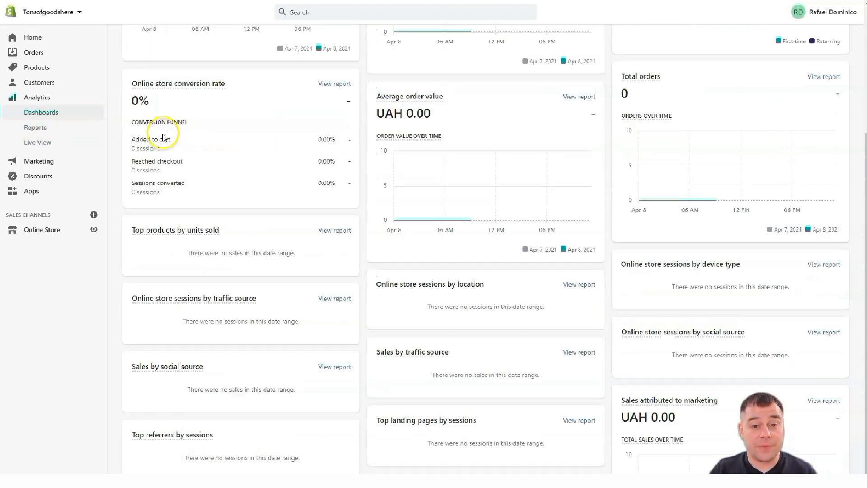
click(36, 130)
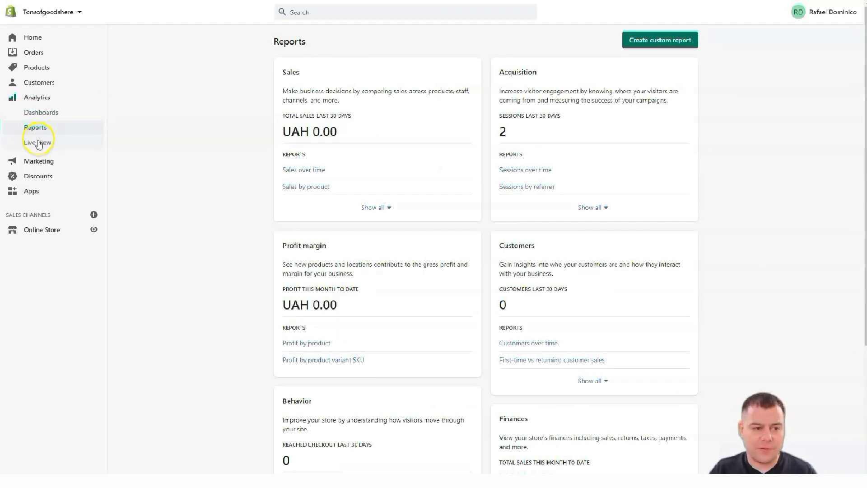
click(37, 112)
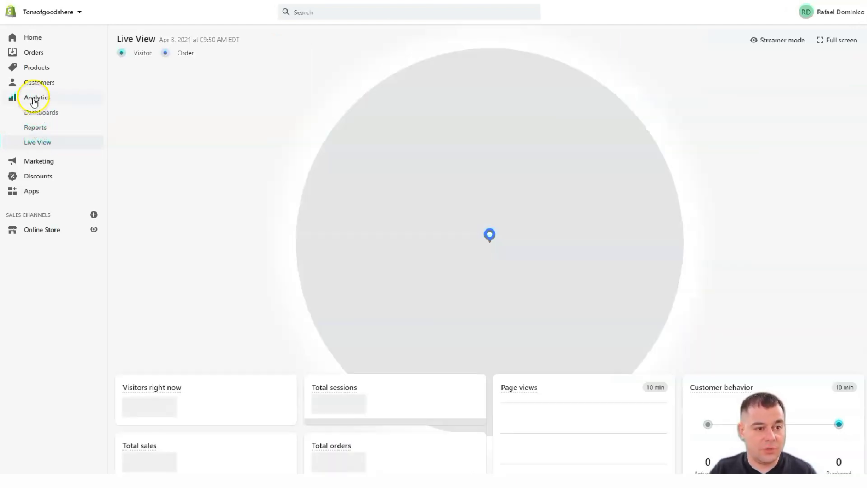
click(36, 163)
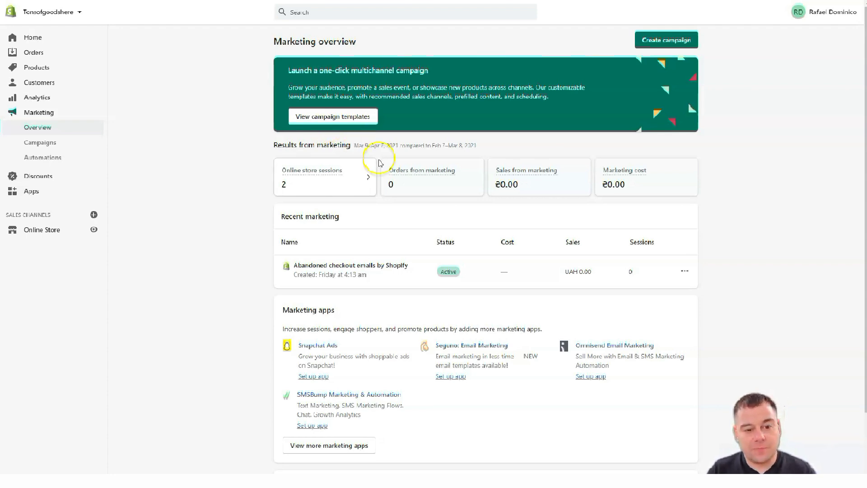
Page forward through the six marketing tip videos, then back to card 2/6, 'How to design your product page'.
scroll(386, 252, down, 2)
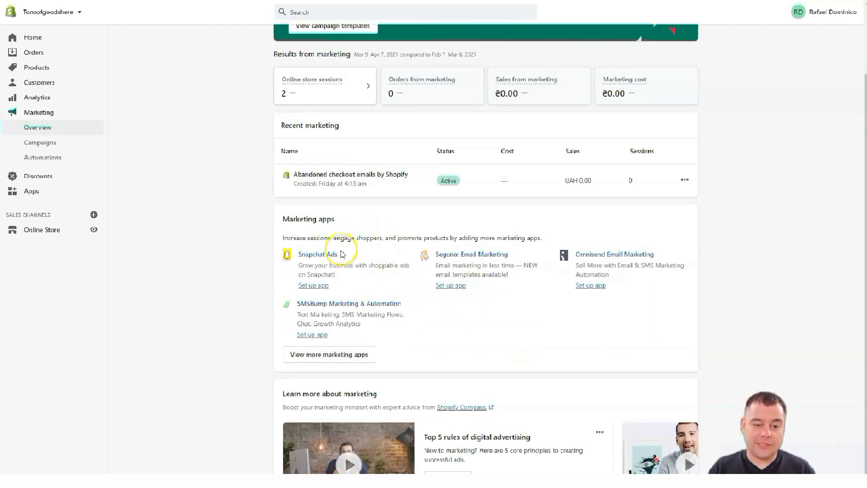
scroll(397, 284, down, 2)
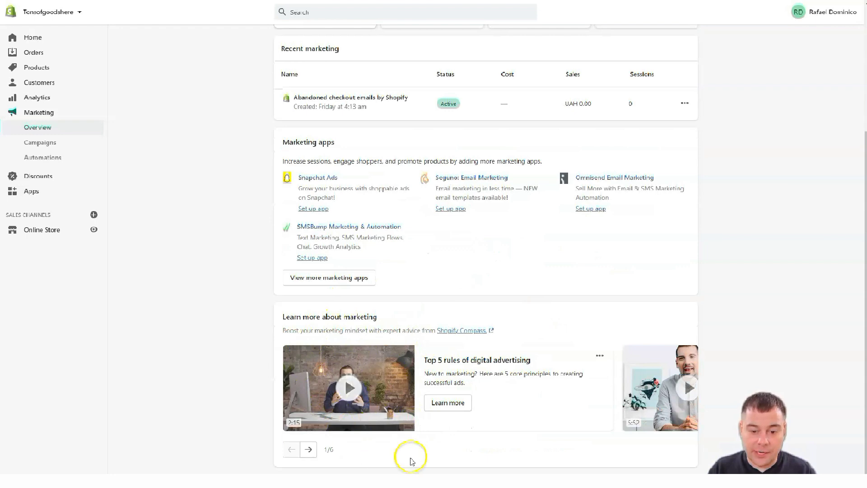
click(309, 451)
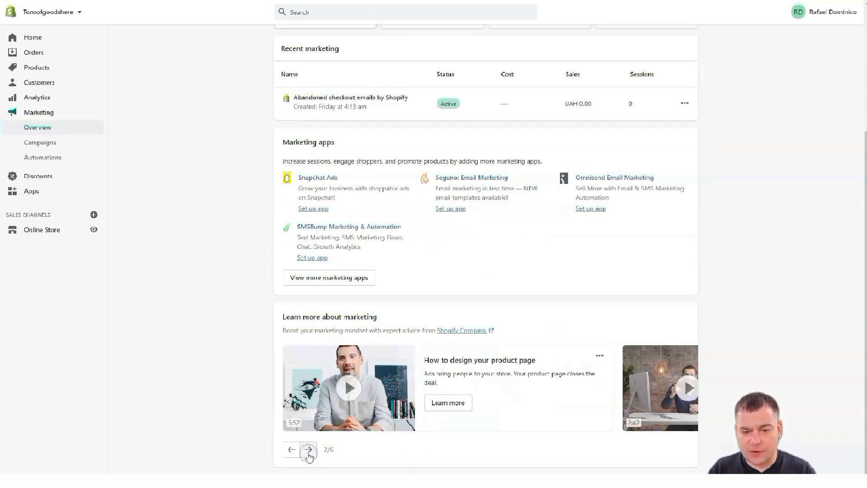
click(308, 449)
click(308, 450)
click(309, 450)
click(308, 449)
click(294, 450)
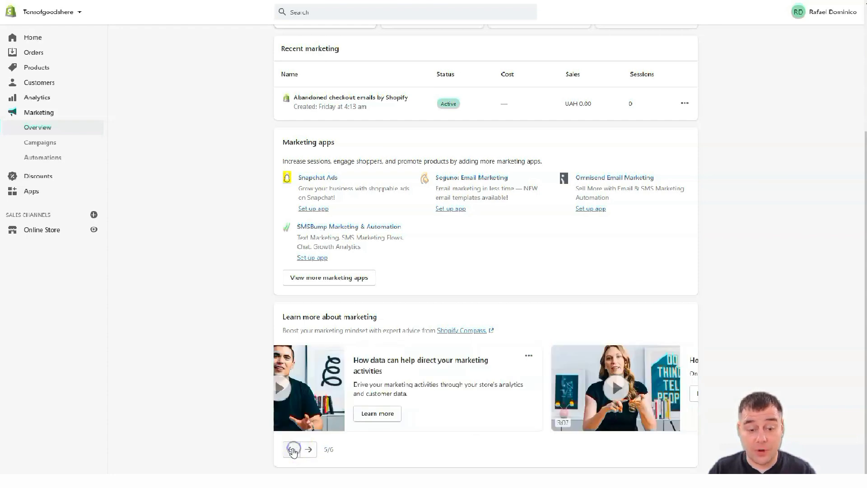
click(293, 450)
click(292, 450)
click(293, 449)
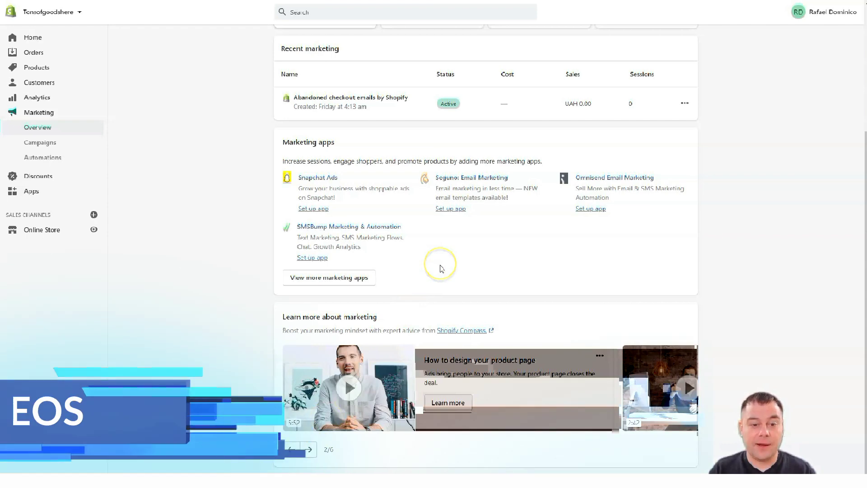
scroll(261, 262, up, 2)
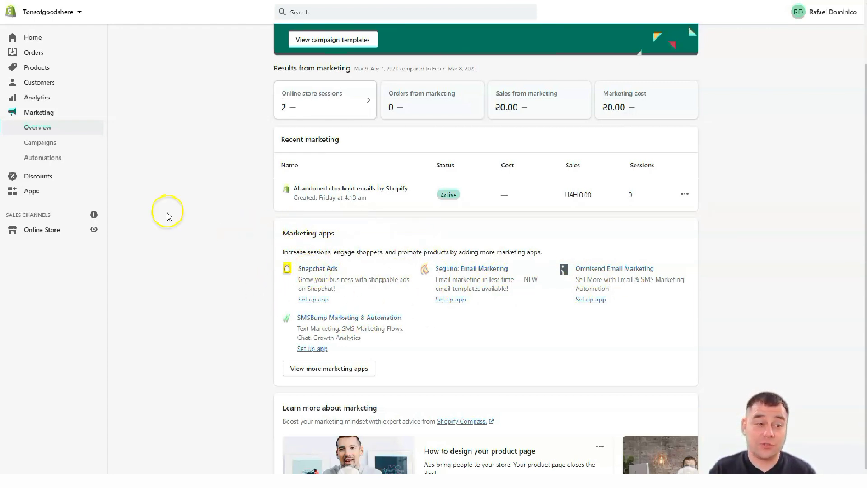
On the Apps page, compare the Planning, Shipping and Bookkeeping picks, ending on Design.
click(21, 194)
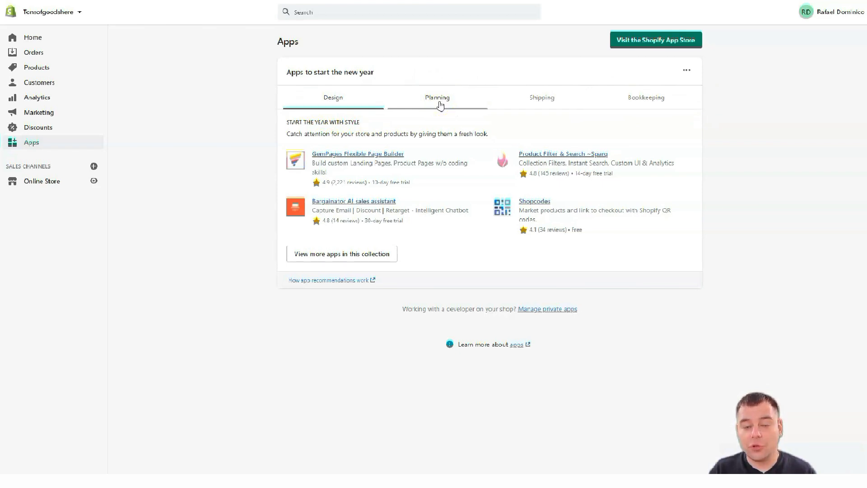
click(440, 104)
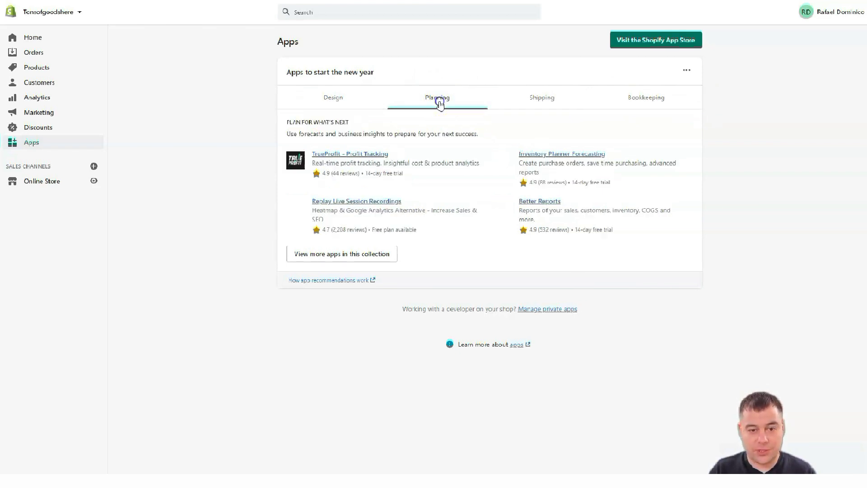
click(543, 102)
click(647, 99)
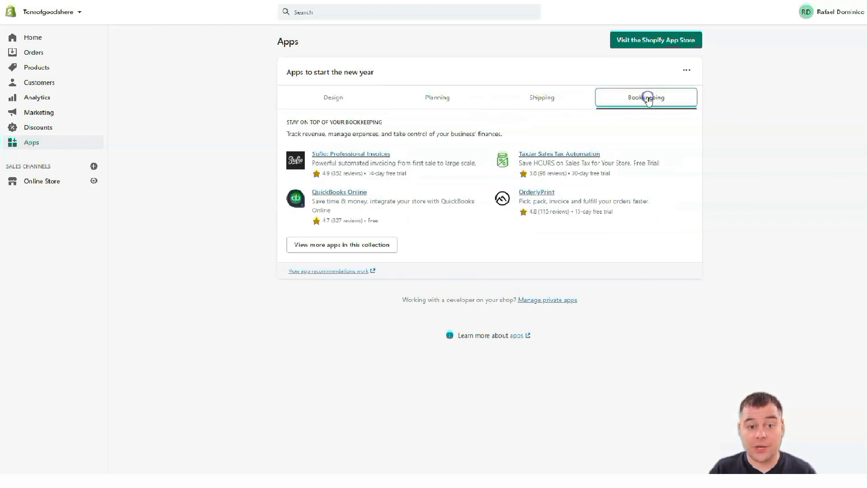
click(334, 96)
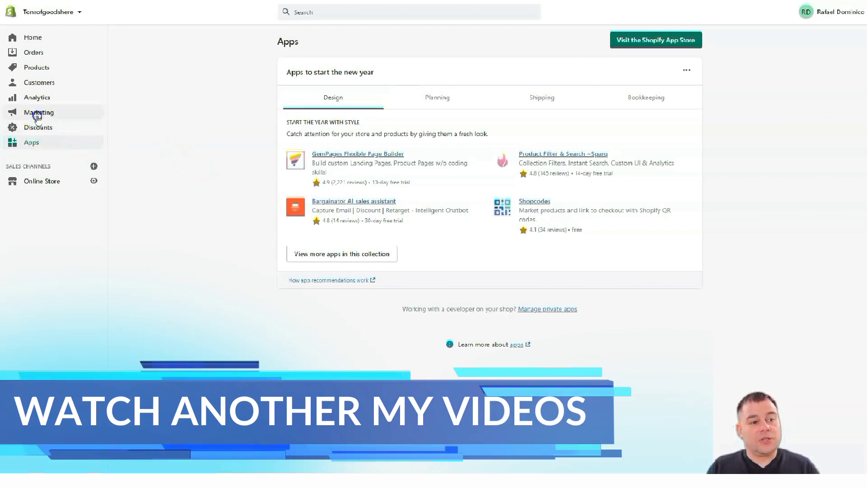
Visit the Marketing overview, Automations and Discounts pages, then return to Apps.
click(39, 112)
click(40, 157)
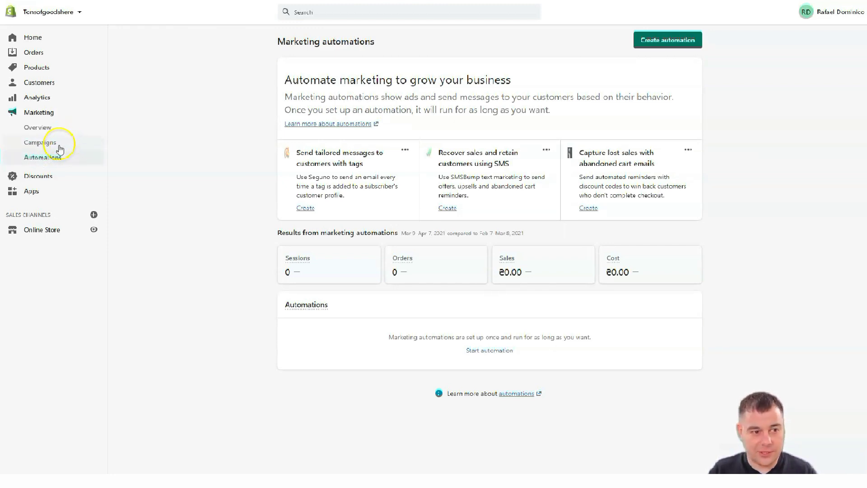
click(33, 177)
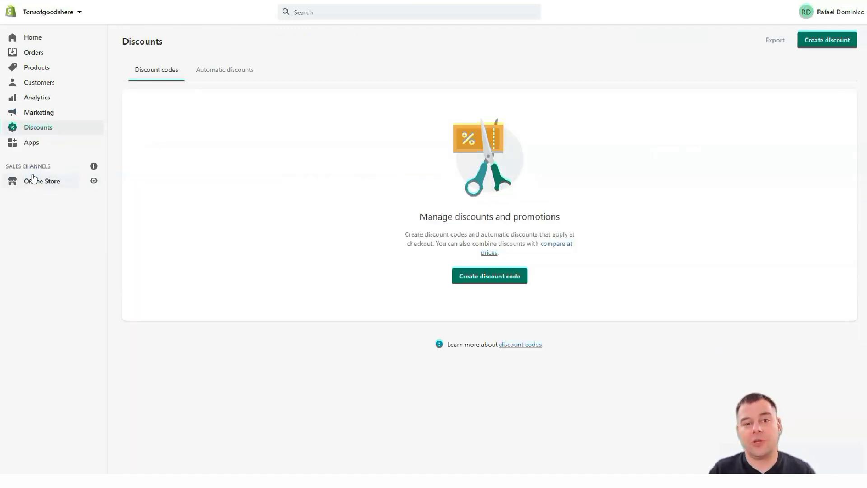
click(27, 145)
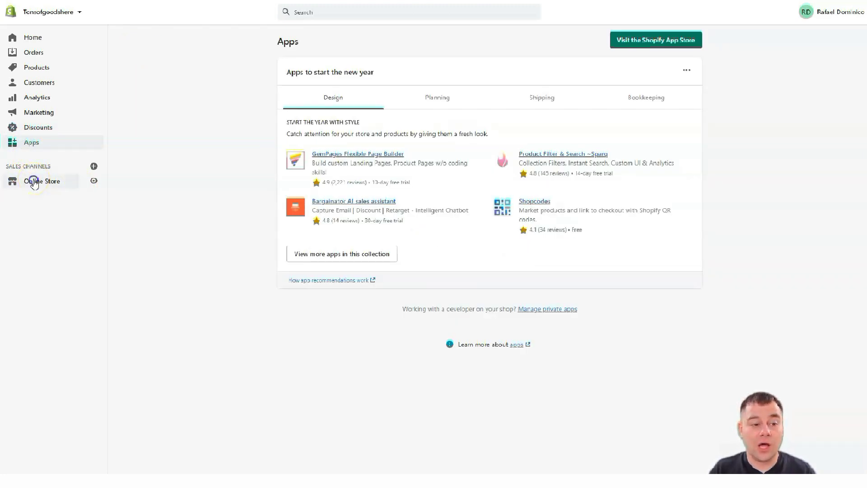
Open Online Store Themes, showing Debut as the current theme.
click(34, 181)
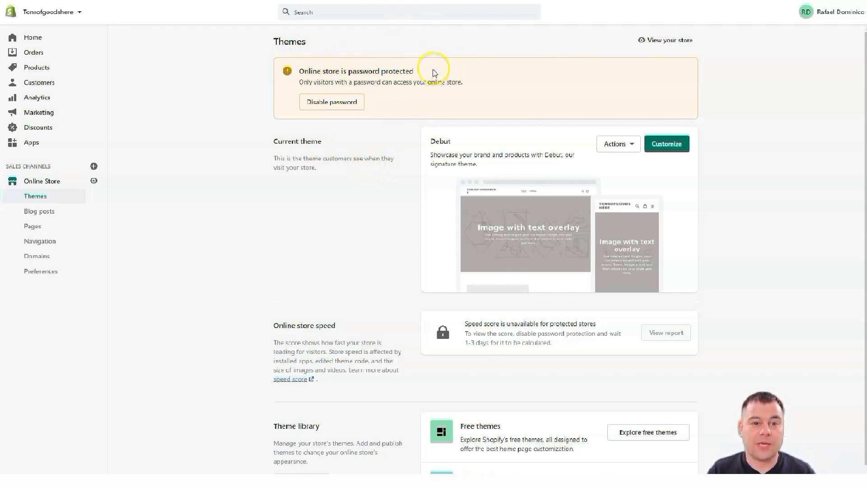
Check the Online Store preferences, then follow the password notice to the Pick a plan page.
click(319, 102)
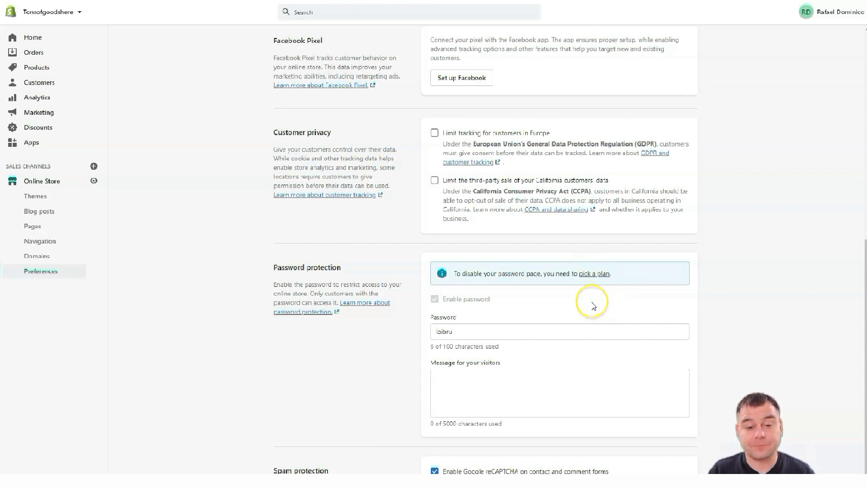
scroll(594, 307, up, 6)
scroll(587, 271, down, 7)
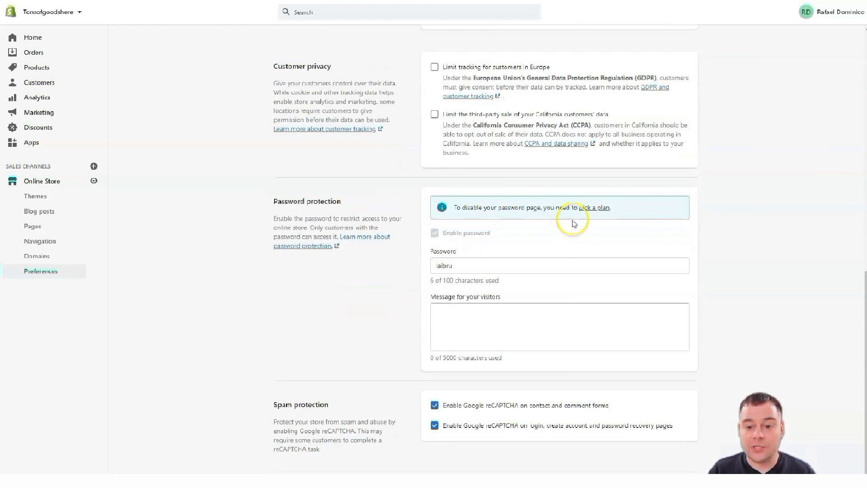
click(589, 212)
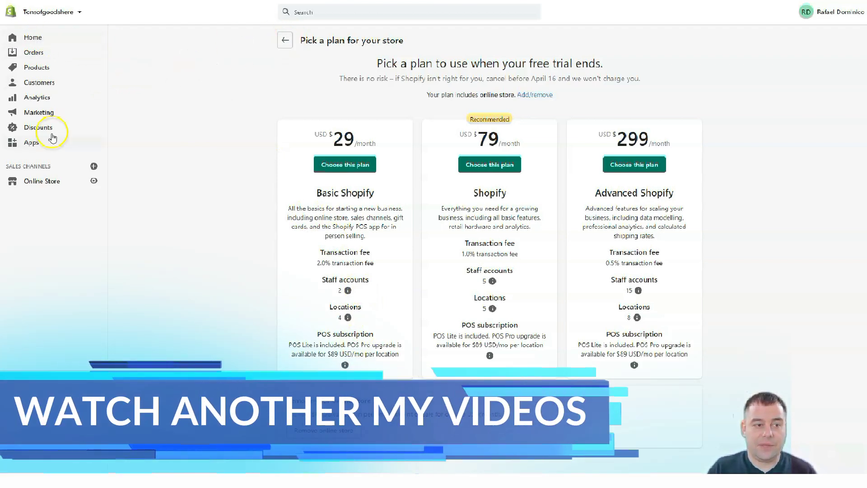
Return from the plan list to the Online Store Themes page with Debut current.
click(38, 183)
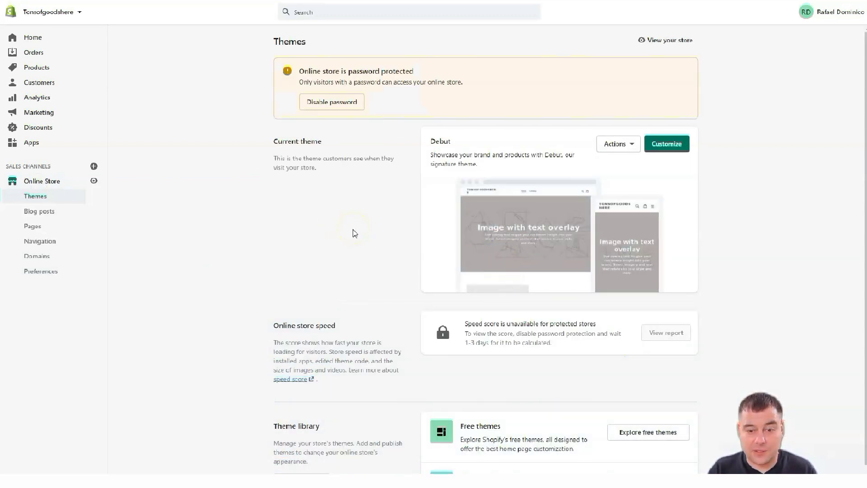
Inspect the empty homepage title, meta description and social sharing image fields in Preferences.
click(21, 270)
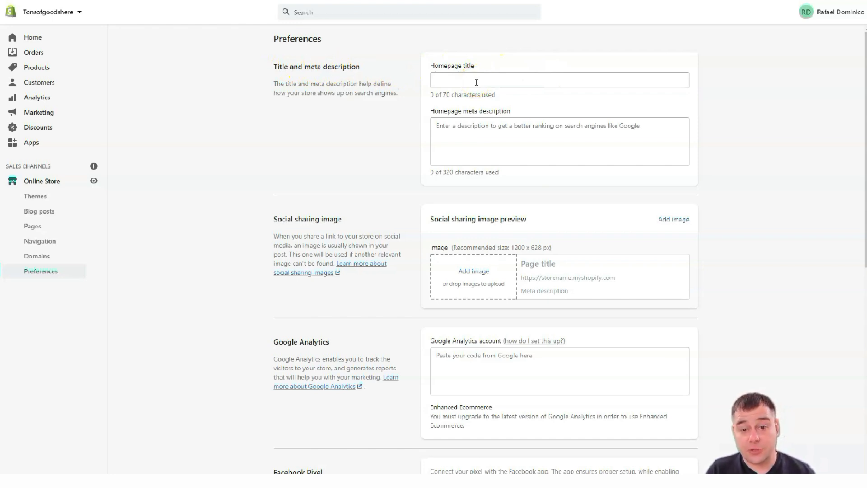
click(465, 138)
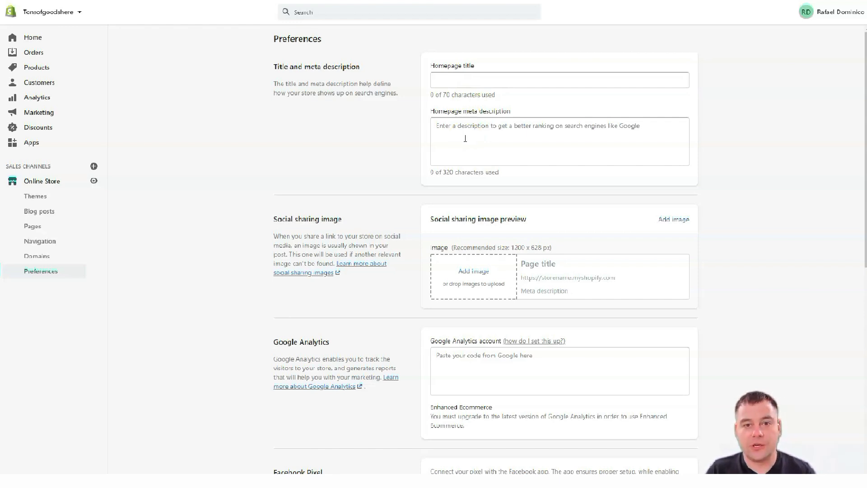
scroll(465, 138, down, 2)
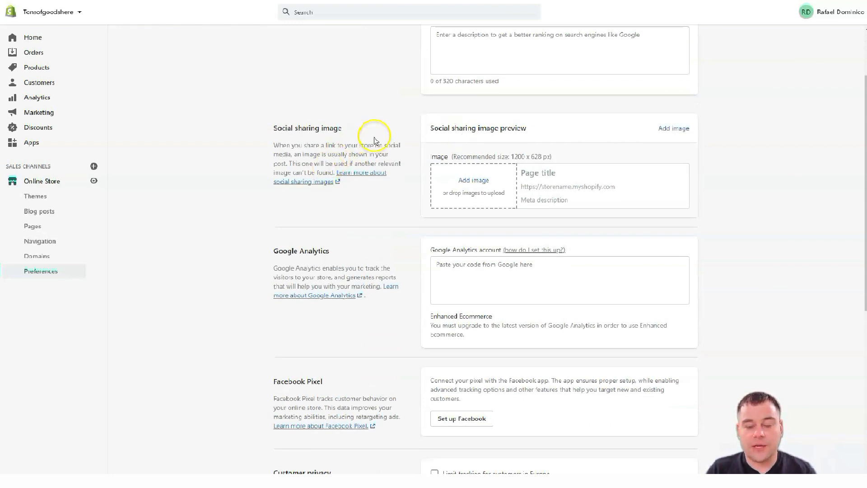
scroll(537, 110, up, 2)
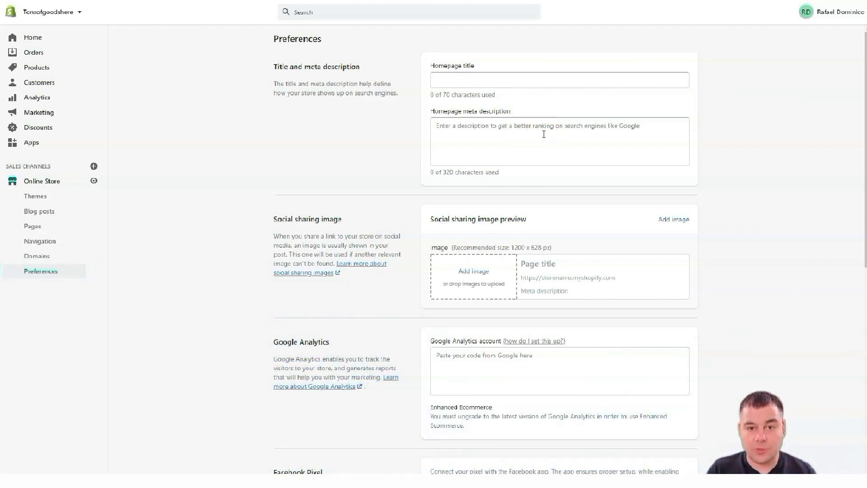
scroll(482, 141, down, 3)
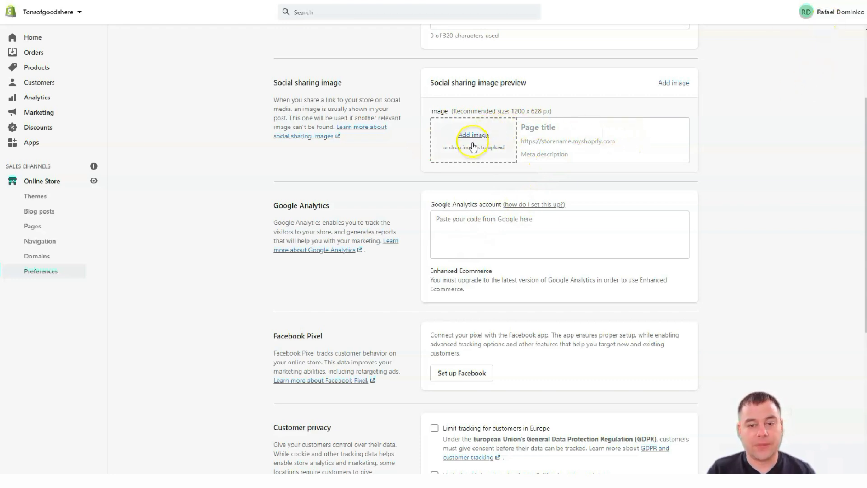
scroll(414, 169, up, 1)
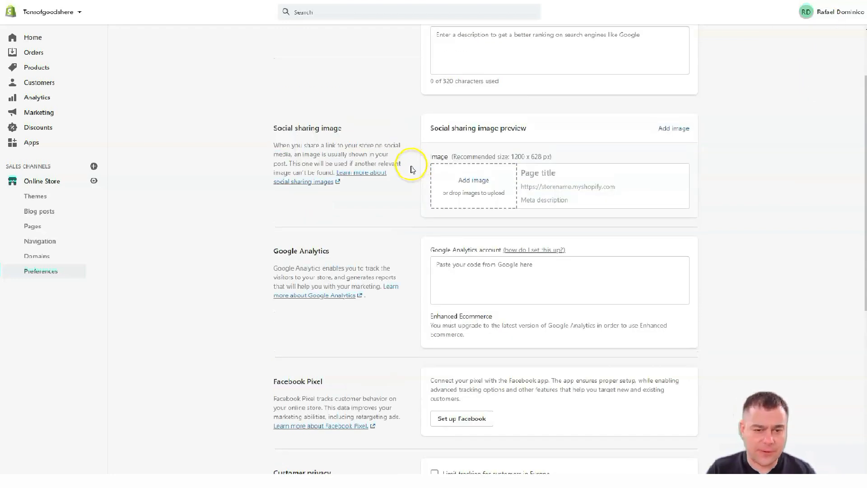
Scroll Preferences down to Spam protection, then show the Domains page with tonsofgoodshere.myshopify.com as primary.
scroll(411, 169, down, 1)
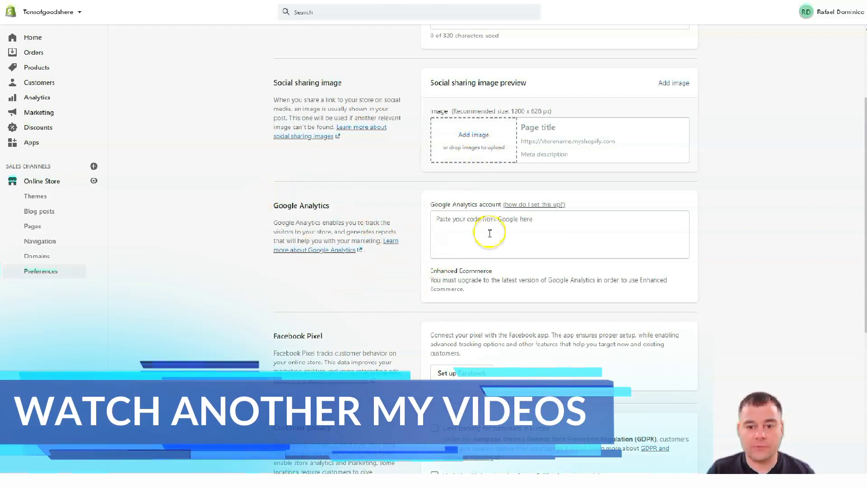
scroll(490, 233, down, 2)
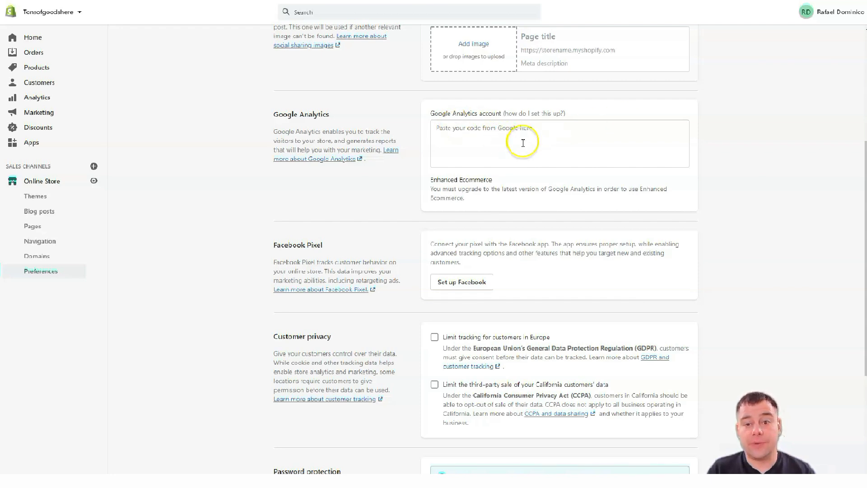
scroll(362, 235, down, 3)
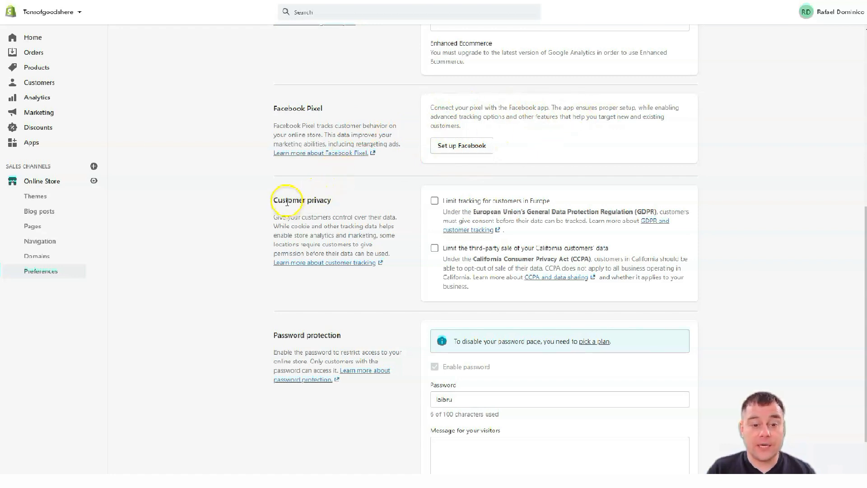
scroll(361, 323, down, 3)
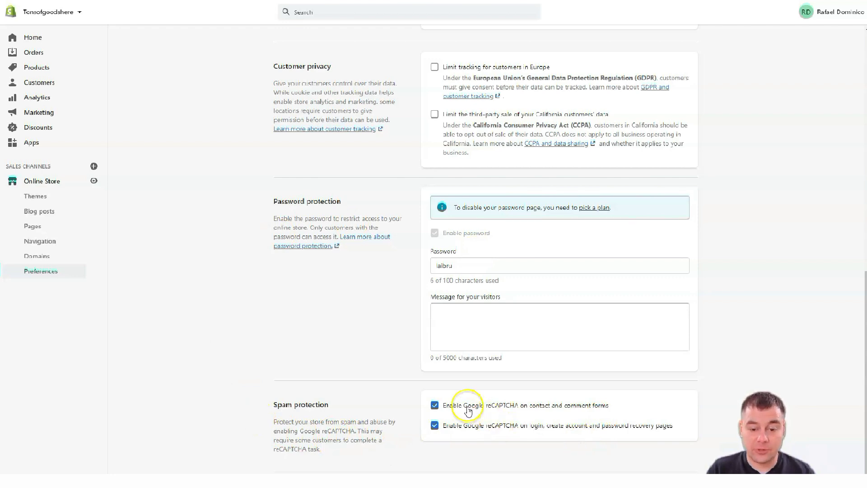
click(83, 257)
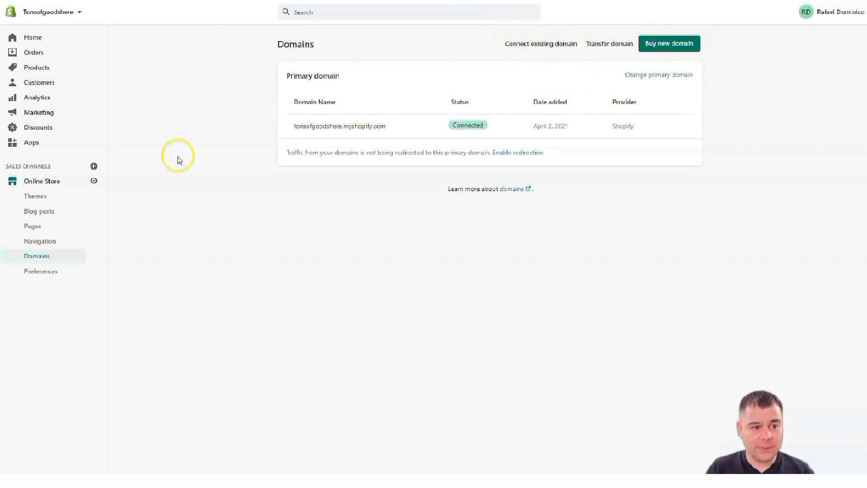
Browse the Navigation, Pages and Blog posts lists, then return to the Themes page.
click(41, 246)
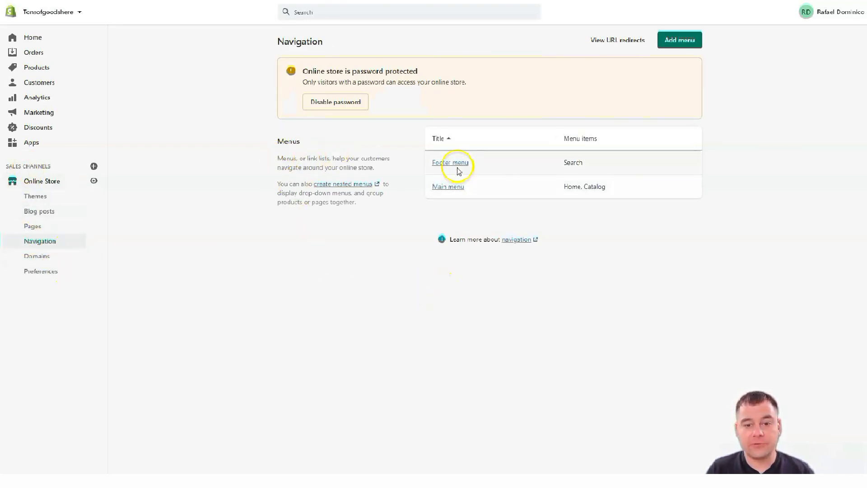
click(32, 227)
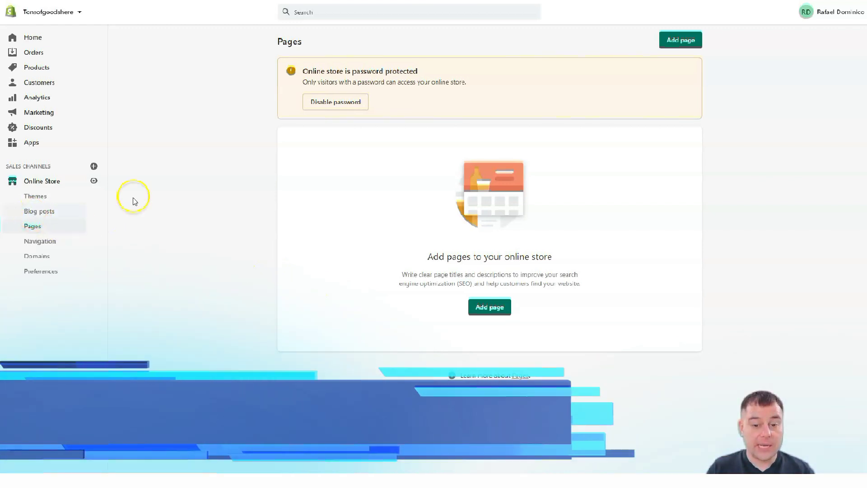
click(32, 211)
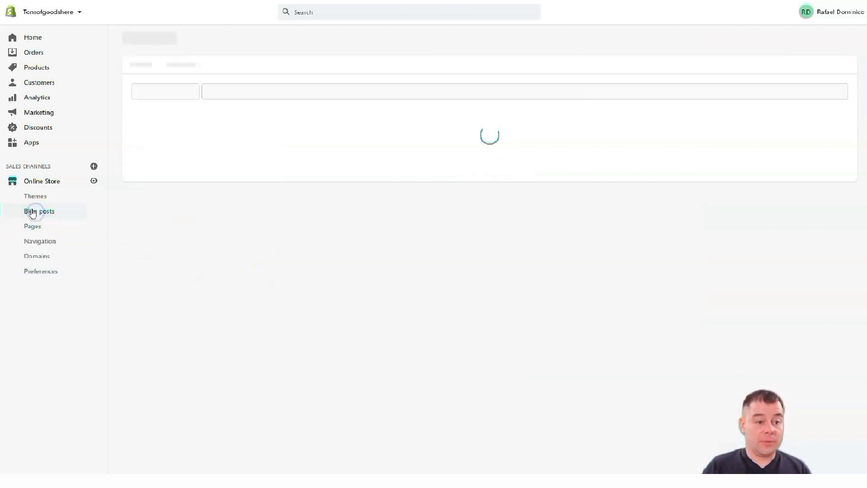
click(36, 197)
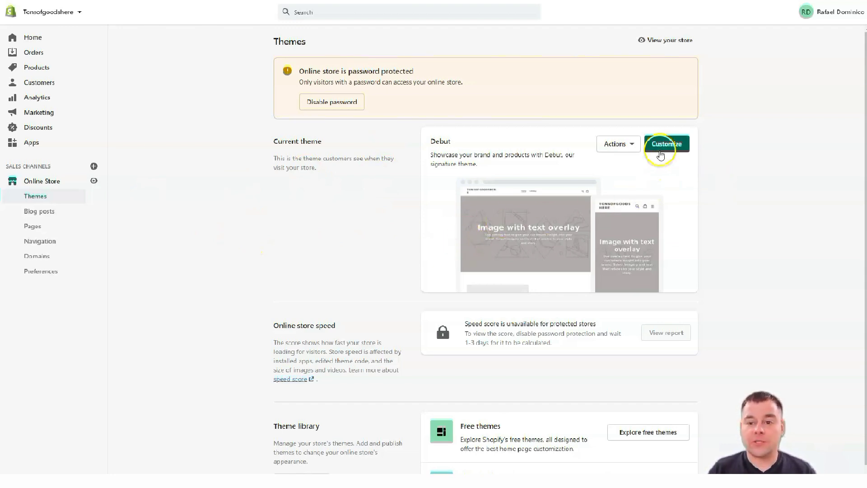
scroll(349, 315, down, 1)
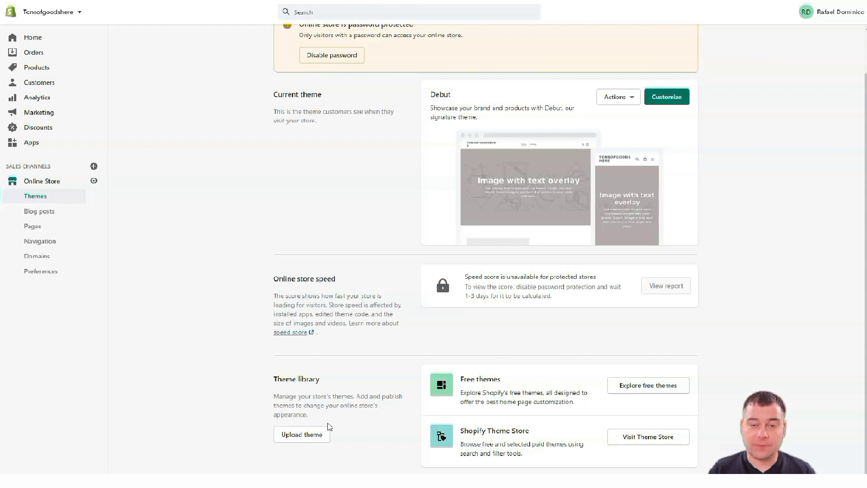
click(366, 407)
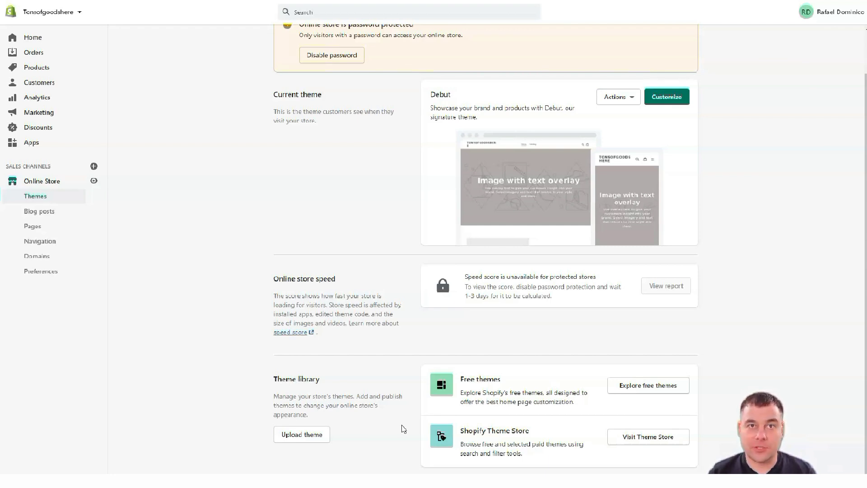
click(529, 189)
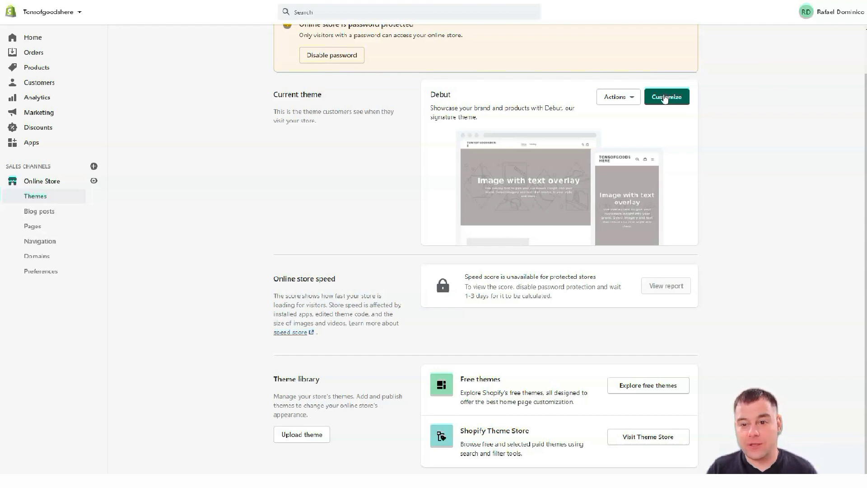
Customize the Debut theme and scroll through the home-page preview and back to the top.
click(665, 97)
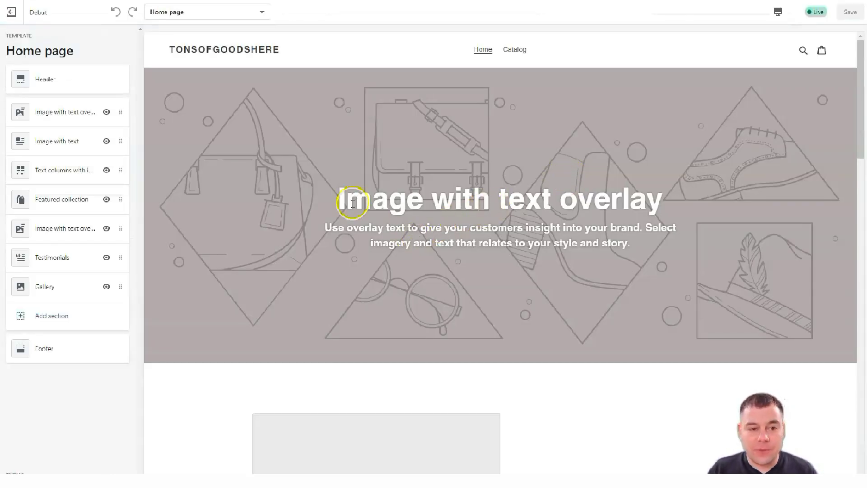
scroll(420, 304, down, 8)
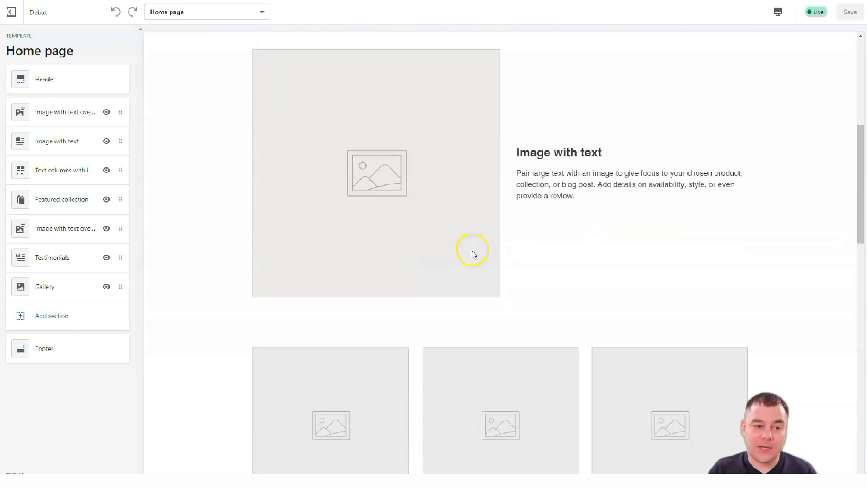
scroll(472, 256, down, 10)
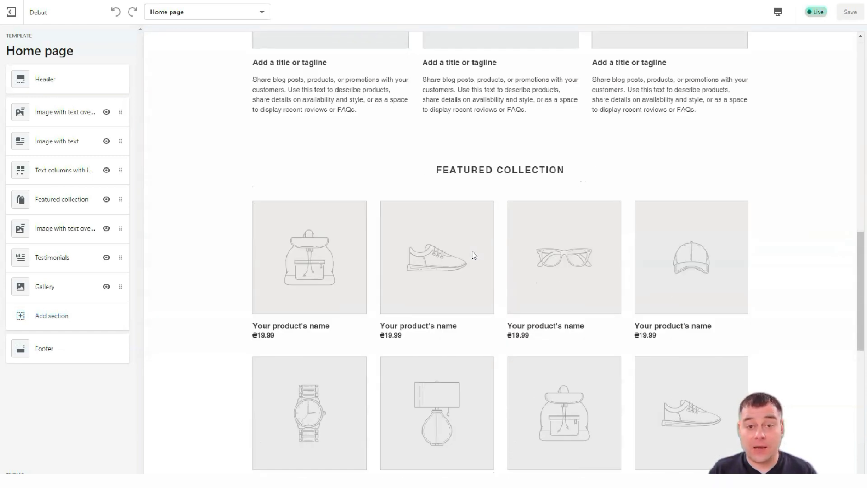
scroll(473, 255, down, 11)
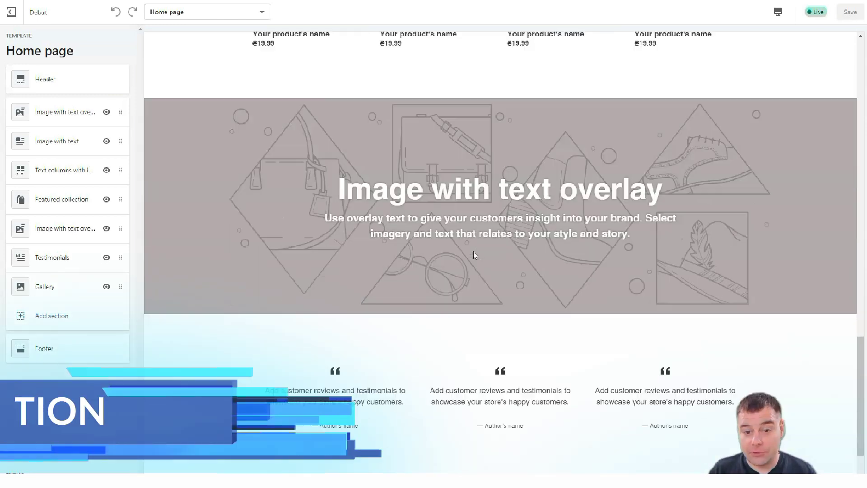
scroll(474, 255, down, 4)
scroll(474, 254, down, 2)
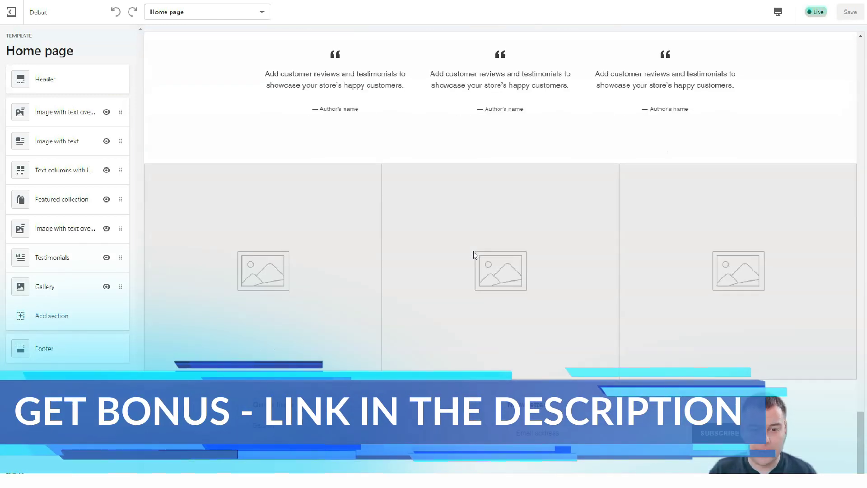
scroll(474, 259, up, 8)
scroll(474, 256, up, 15)
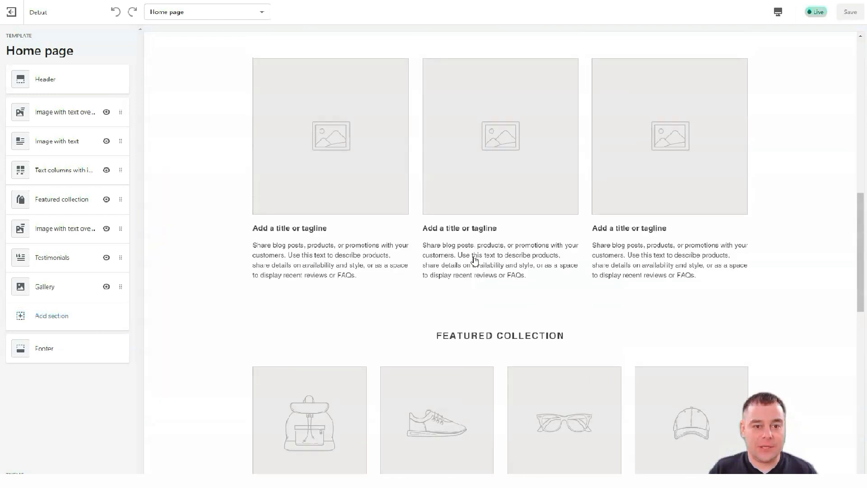
scroll(473, 257, up, 10)
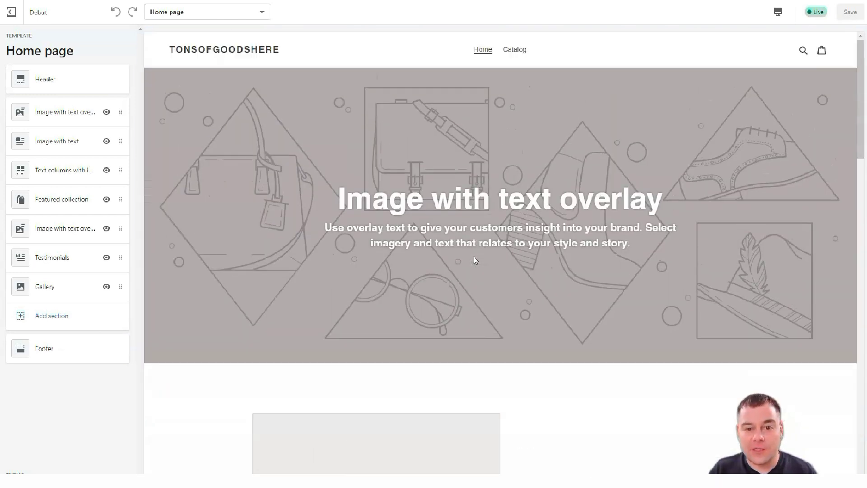
Select the words 'Image', 'with' and 'overlay' in the banner heading, then clear the selection.
double_click(467, 196)
double_click(375, 198)
click(551, 195)
double_click(605, 201)
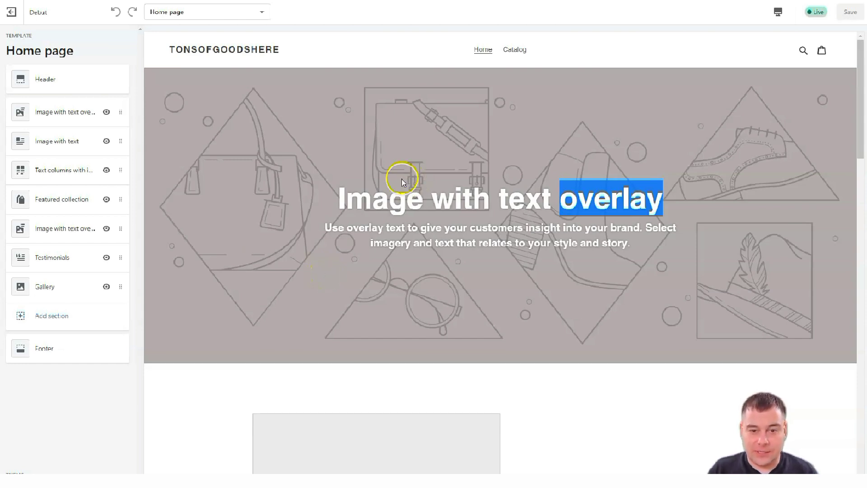
double_click(376, 198)
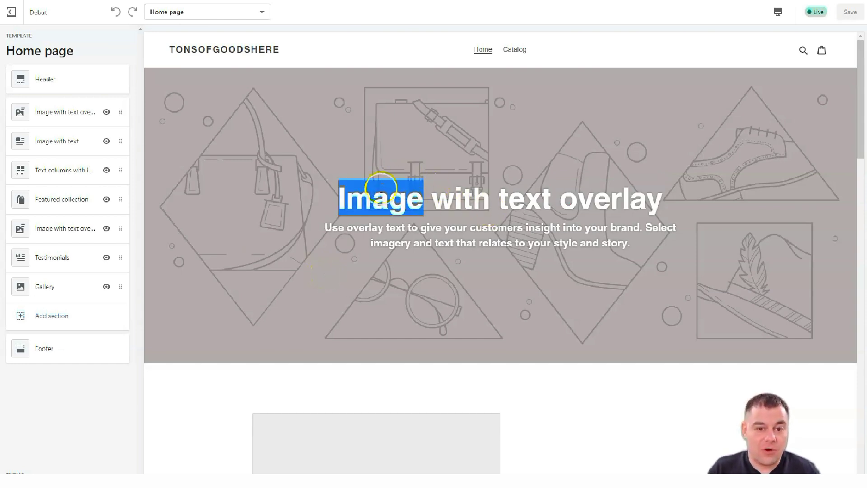
click(325, 155)
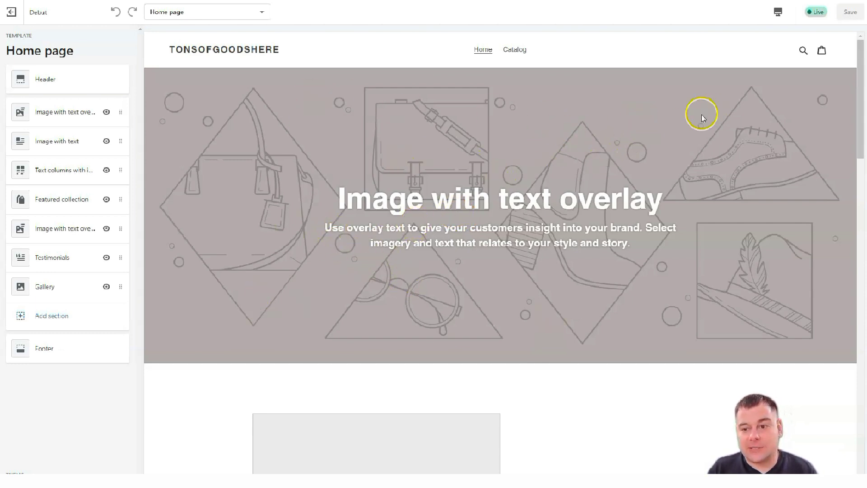
Select and deselect the banner text, then move the second overlay banner above Featured collection.
drag(619, 100, 771, 116)
click(717, 122)
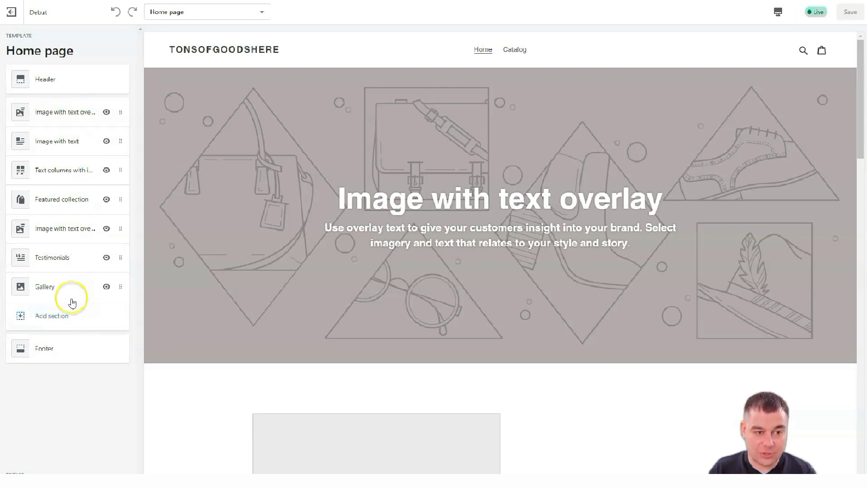
drag(122, 243, 113, 200)
mouse_move(121, 284)
mouse_down()
mouse_move(124, 253)
mouse_move(124, 281)
mouse_up()
Move Featured collection below Testimonials and Image with text below the text columns.
click(124, 222)
drag(124, 243, 122, 257)
drag(122, 131, 120, 175)
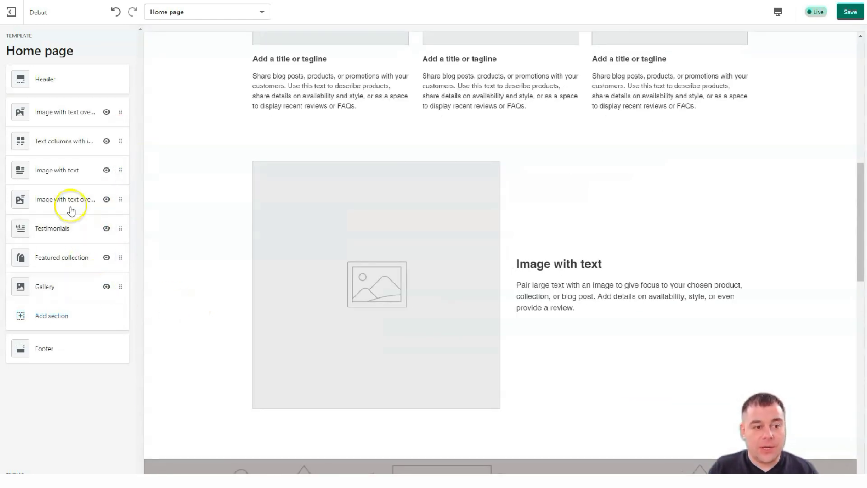
scroll(246, 221, up, 8)
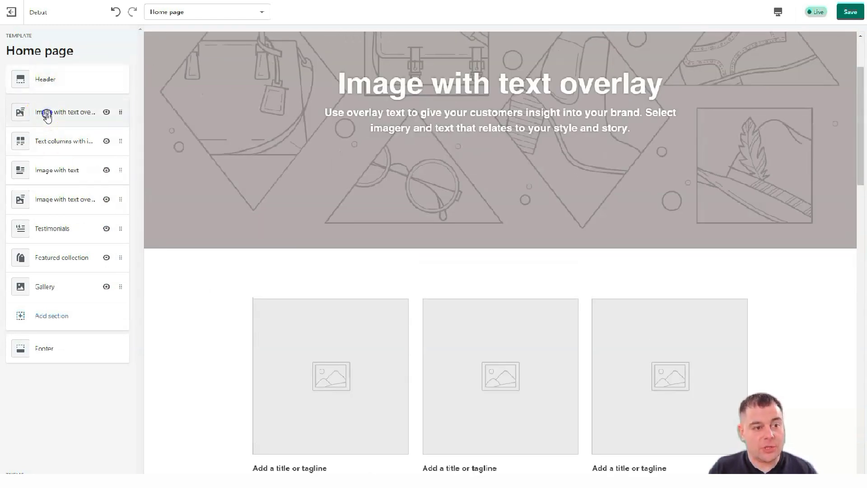
Change the top overlay banner's heading to 'Text' and its paragraph to 'Also'.
click(47, 113)
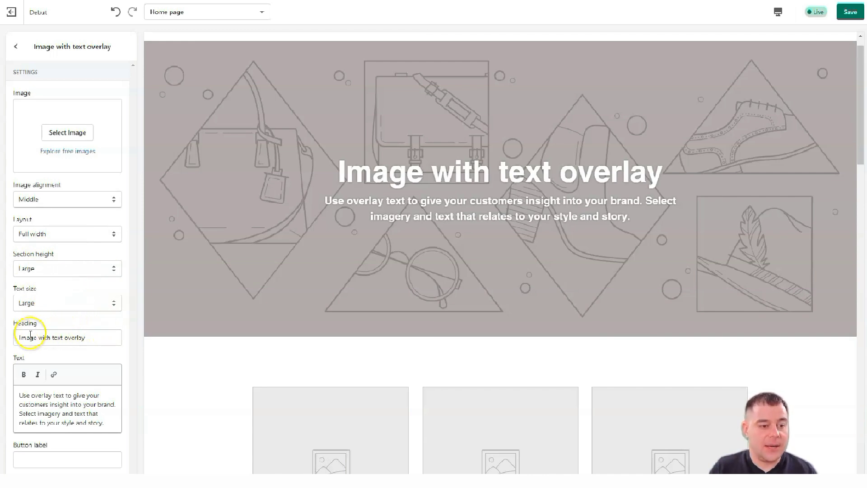
click(87, 340)
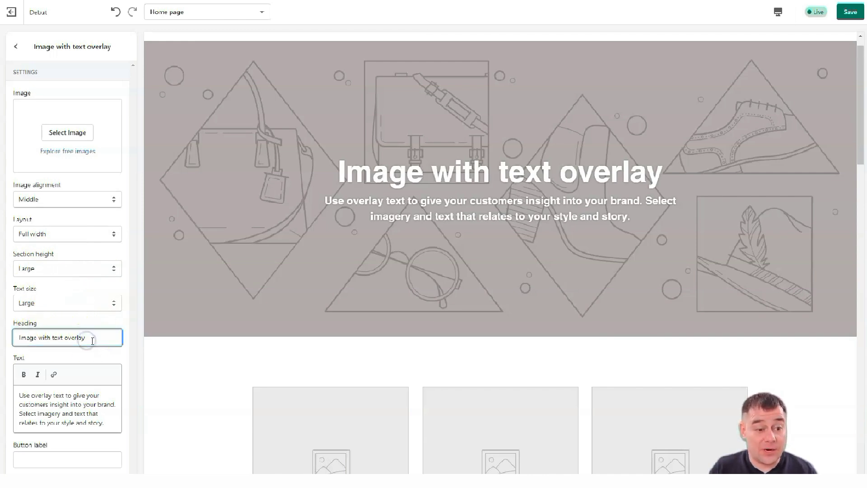
drag(93, 339, 7, 338)
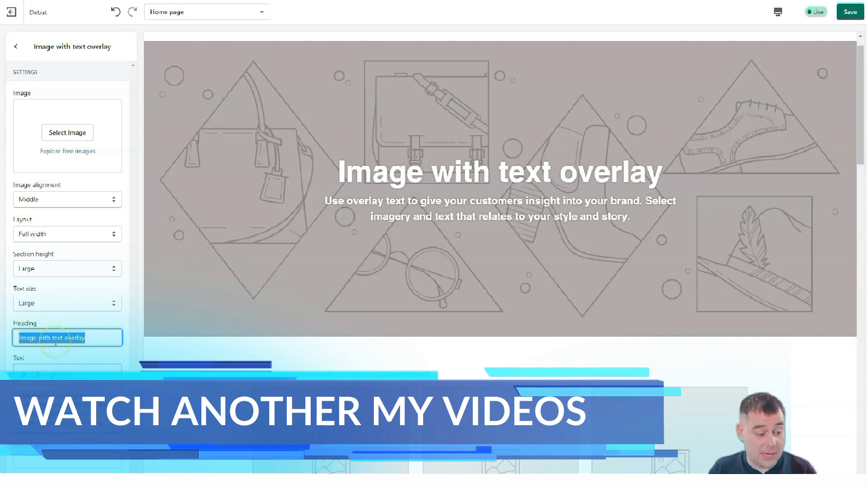
text(Te)
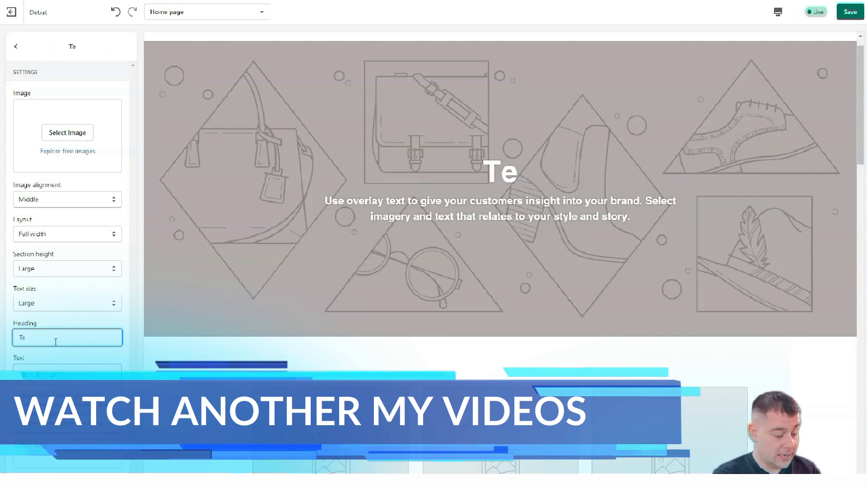
text(xt)
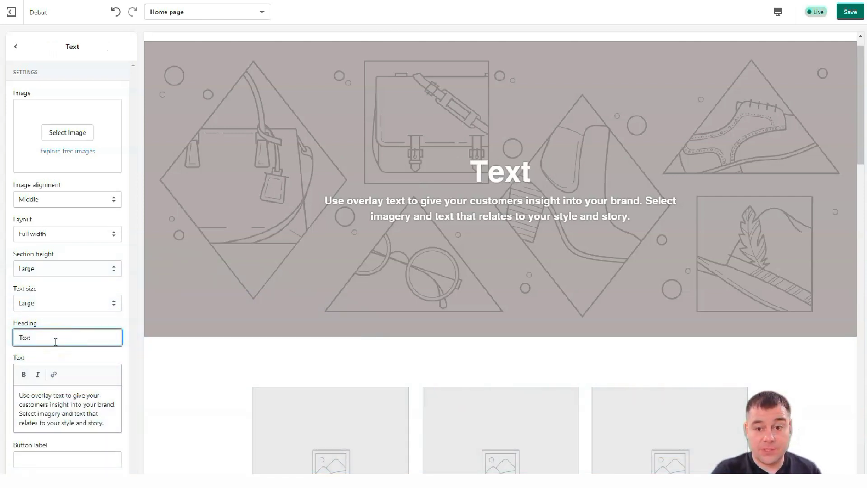
click(64, 395)
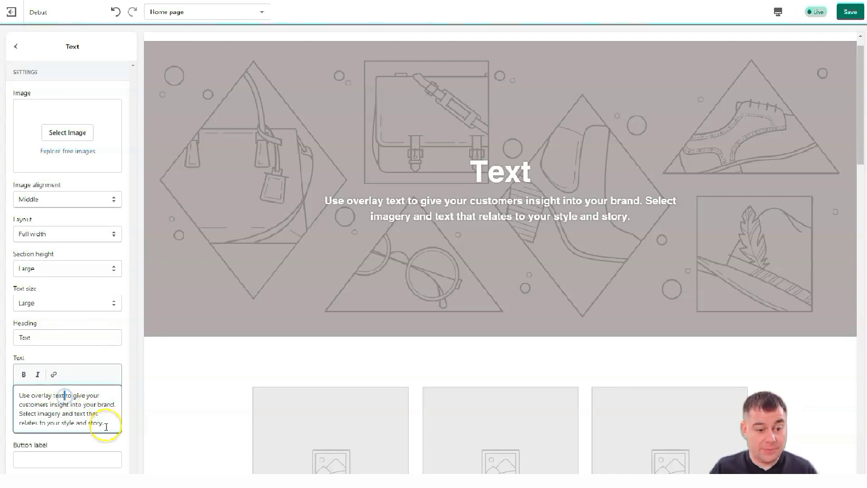
drag(108, 422, 19, 394)
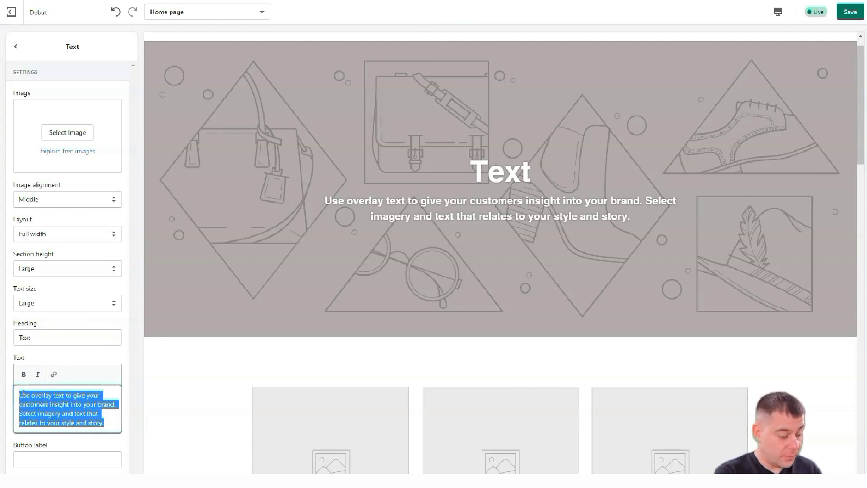
text(Also)
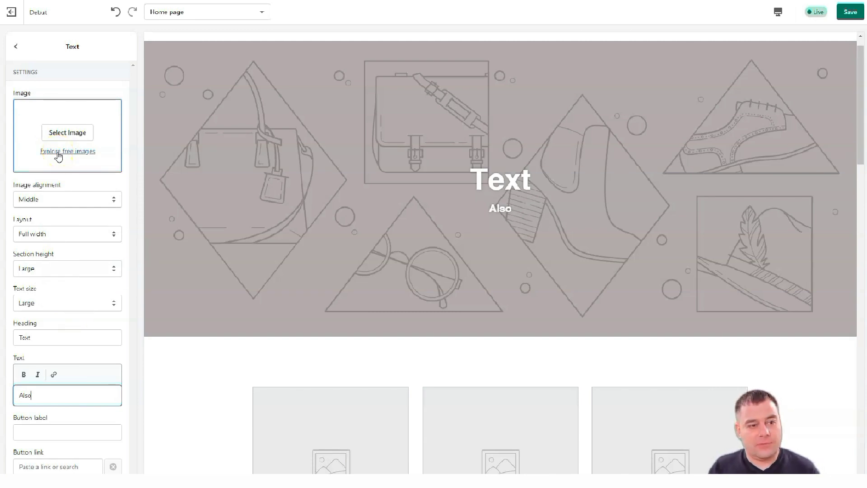
Browse the free stock images available for the banner.
click(59, 155)
scroll(73, 224, down, 5)
scroll(67, 315, down, 4)
Open the Coffee image category and try the croissant photo as the banner background.
scroll(65, 183, down, 1)
click(65, 183)
scroll(72, 249, down, 3)
scroll(76, 255, down, 1)
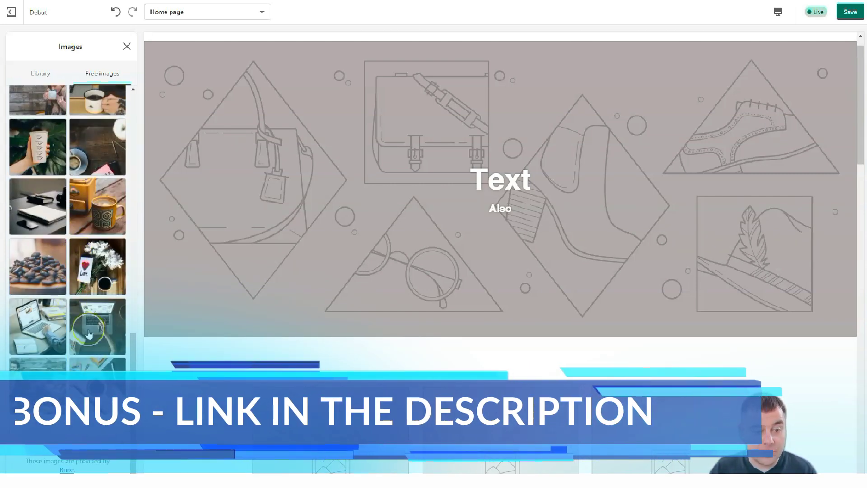
scroll(91, 325, down, 5)
scroll(91, 325, down, 5)
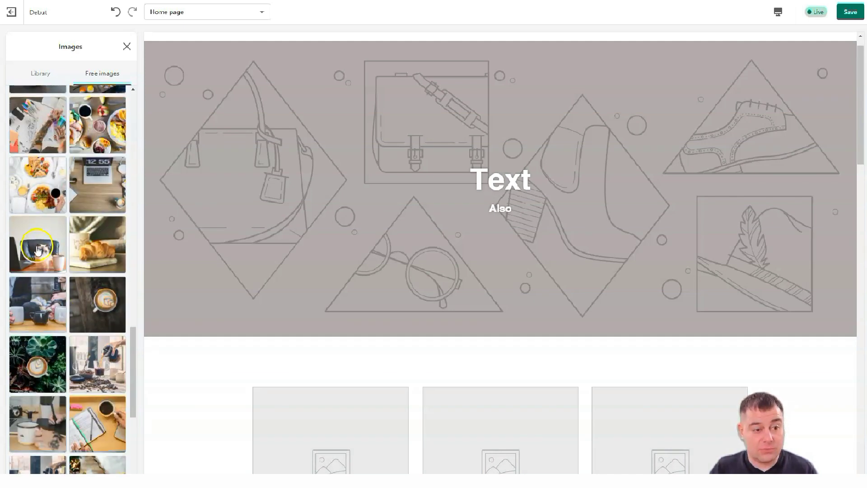
click(103, 257)
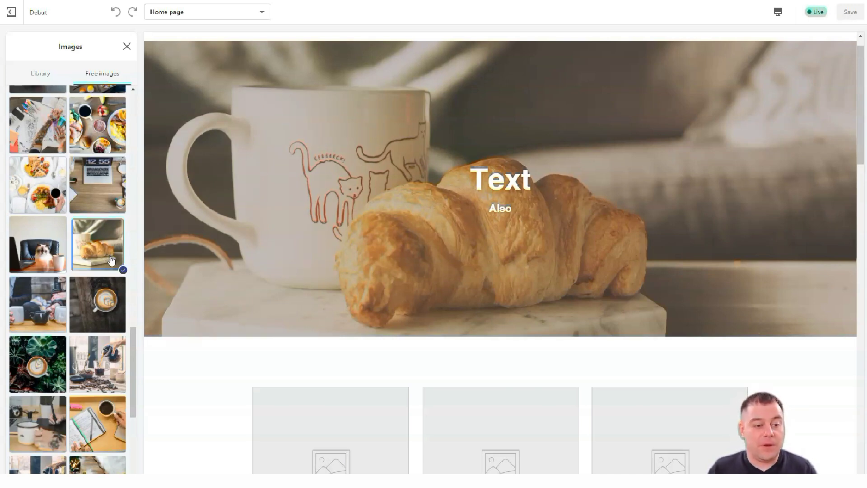
Try the coffee-pouring photo, then close the image picker without keeping either.
click(110, 366)
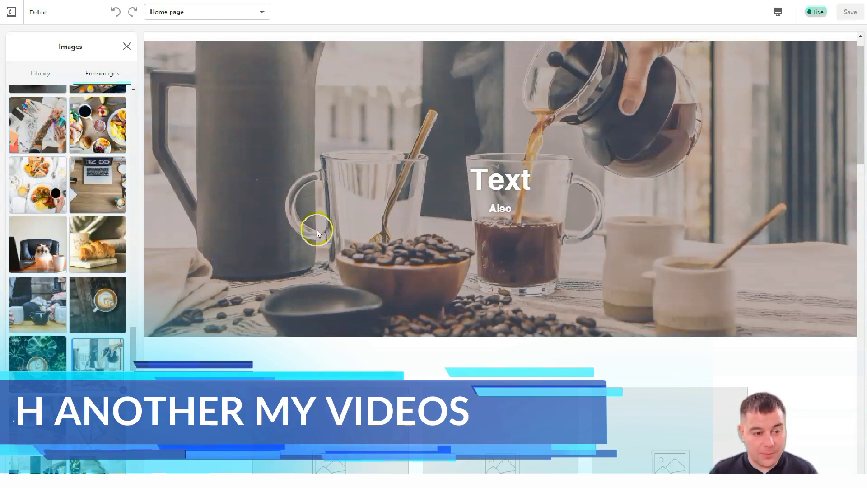
scroll(99, 289, down, 5)
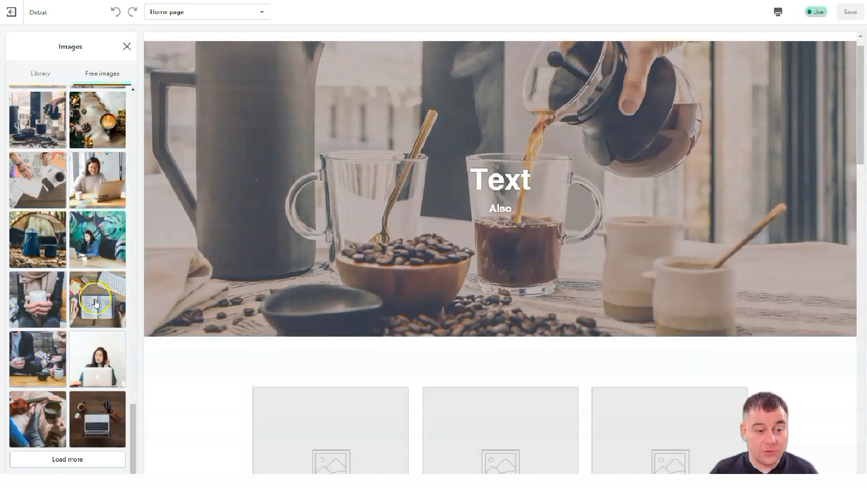
click(127, 46)
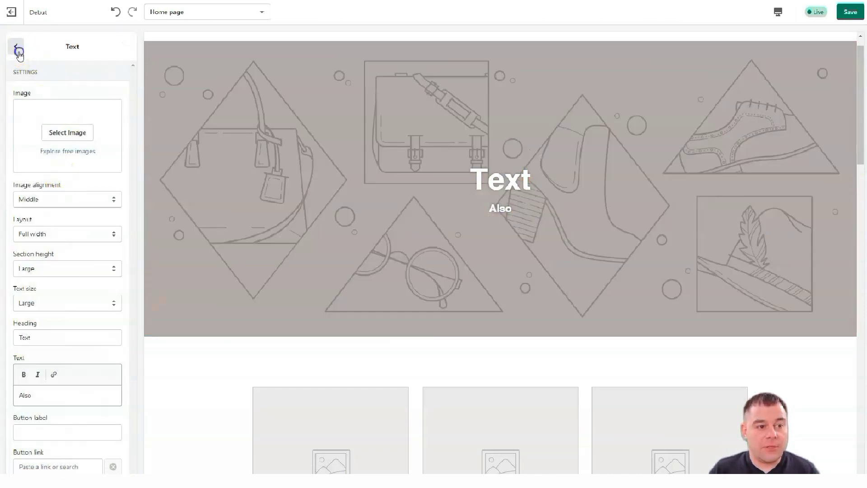
Check the overlay banner and Testimonials settings, then leave the theme editor discarding unsaved changes.
click(15, 47)
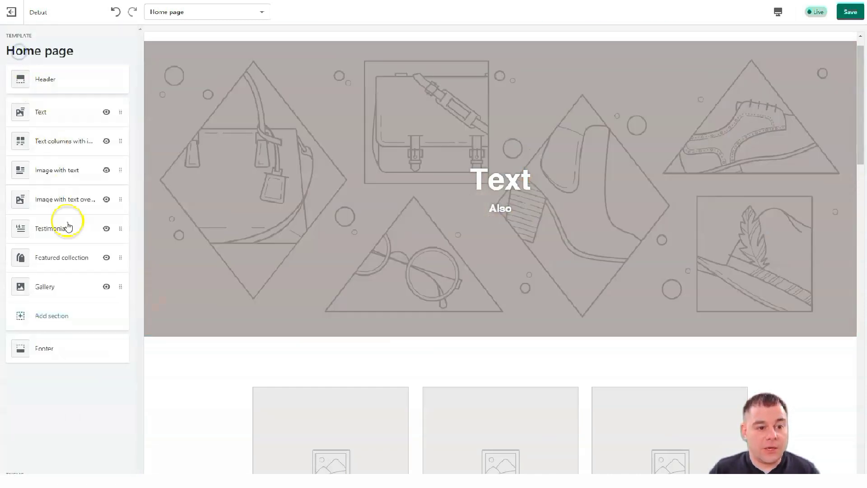
click(49, 203)
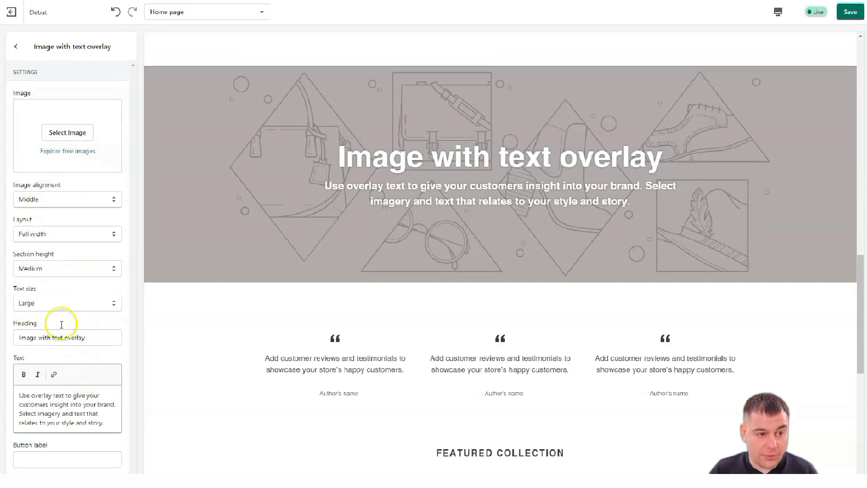
click(16, 46)
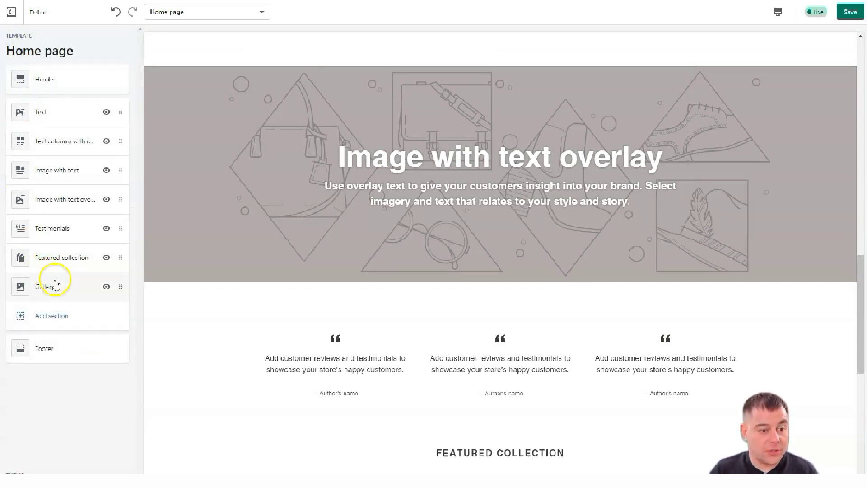
click(52, 229)
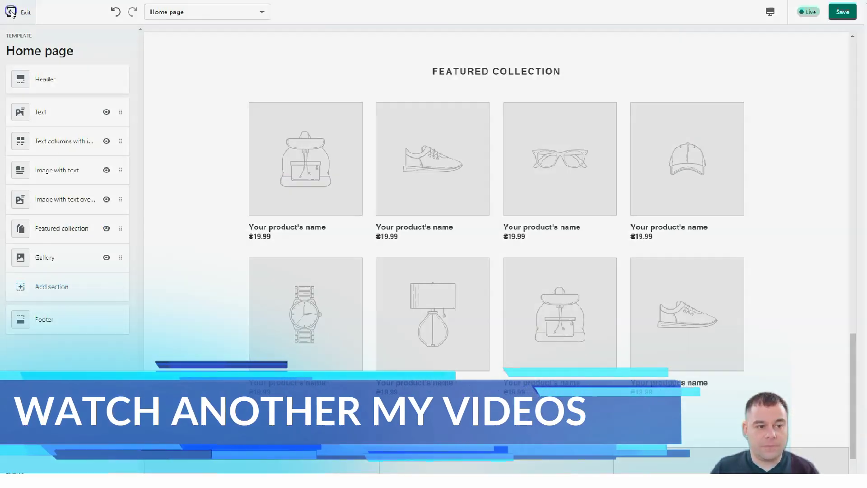
click(11, 12)
click(532, 303)
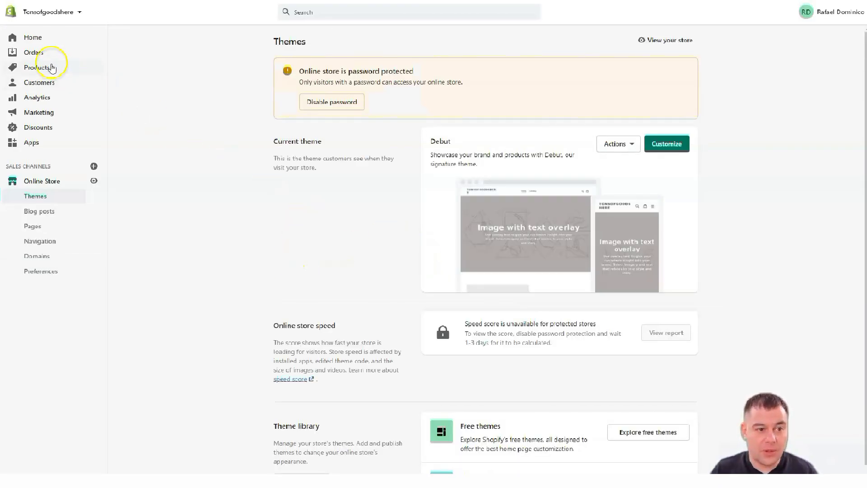
Start a new product from the Products page and look over the blank Add product form.
click(31, 69)
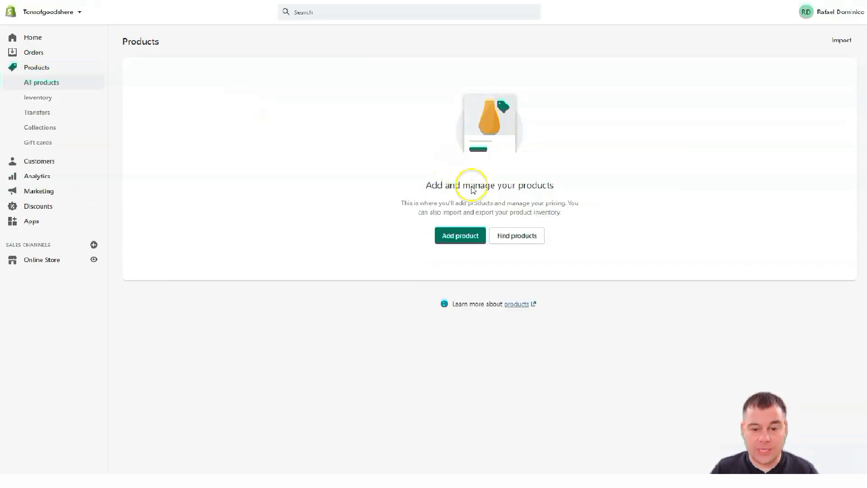
click(452, 240)
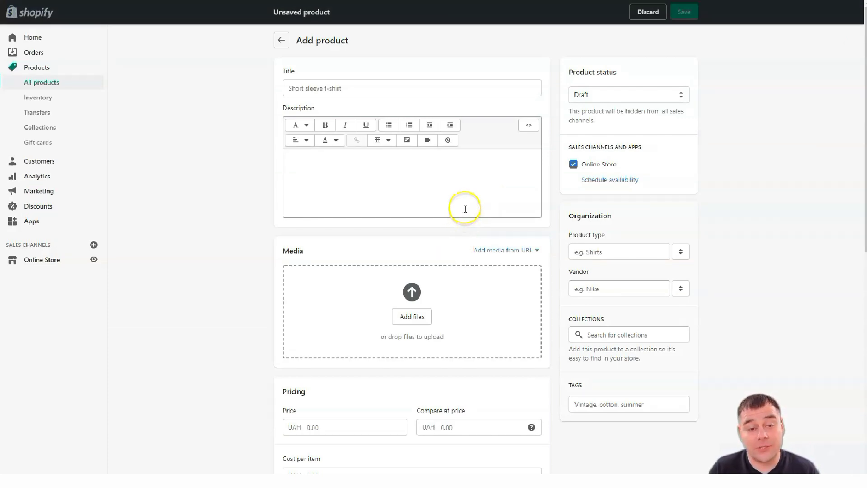
click(333, 90)
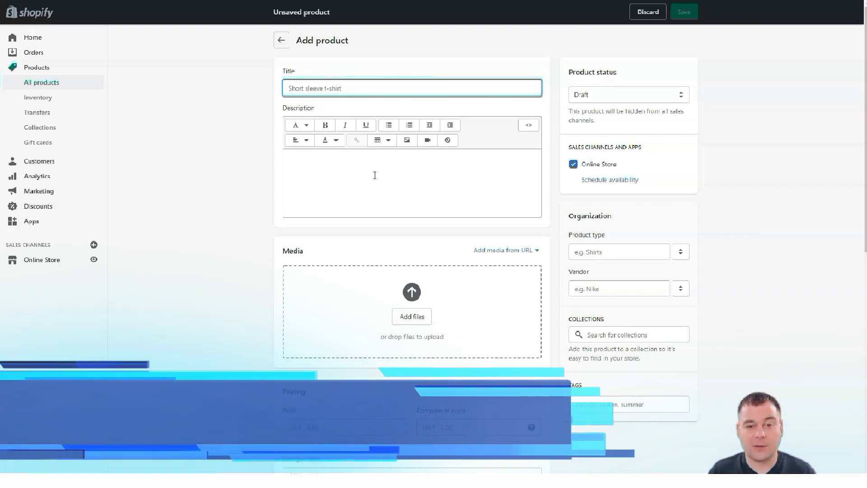
scroll(375, 178, down, 2)
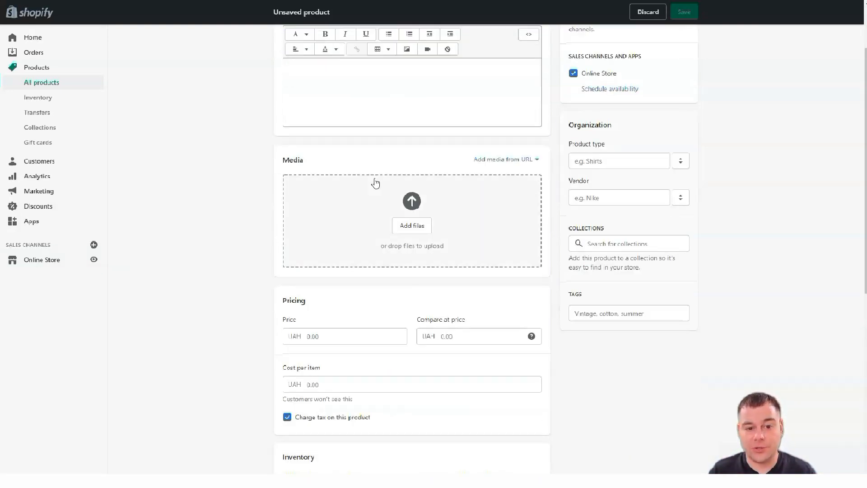
scroll(373, 184, up, 2)
click(287, 92)
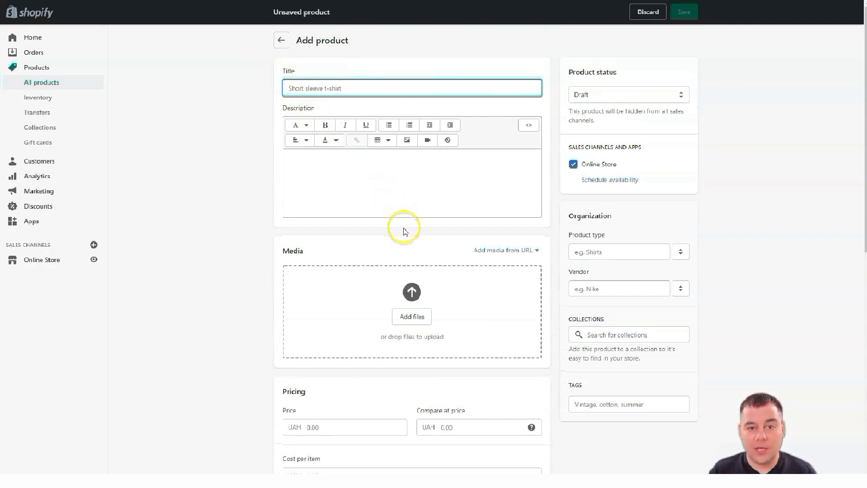
scroll(384, 190, down, 2)
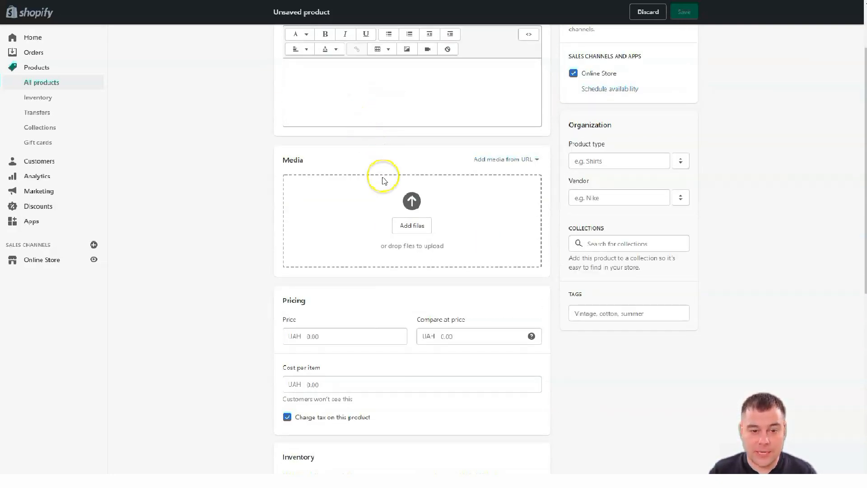
scroll(310, 188, up, 2)
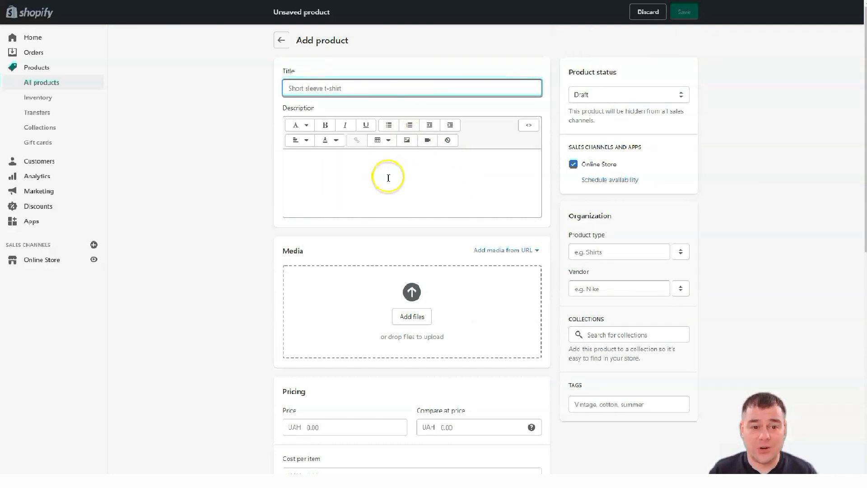
scroll(405, 183, down, 2)
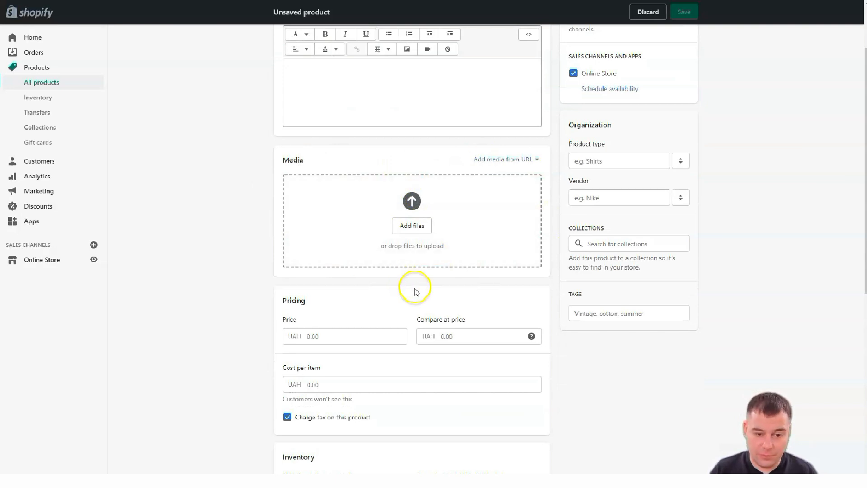
scroll(404, 270, down, 2)
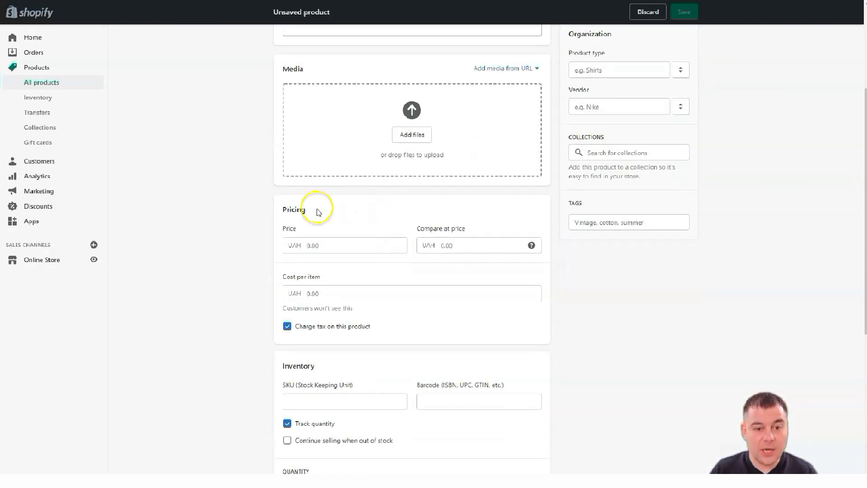
Enter price 150.00, compare-at price 300.00 and cost per item 50.00, keeping tax charged.
scroll(376, 187, down, 3)
click(312, 109)
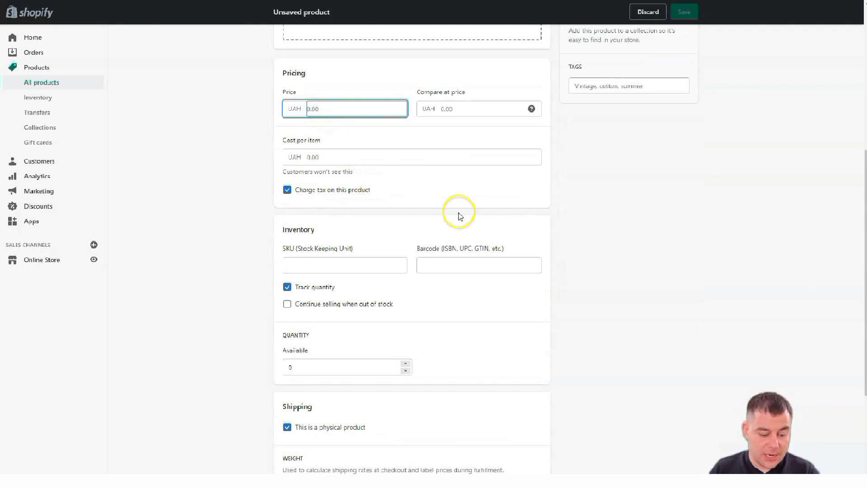
text(150)
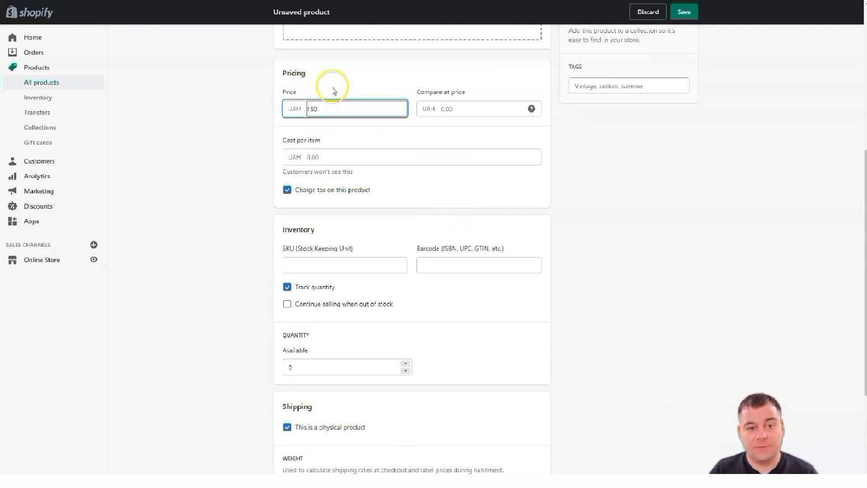
click(461, 109)
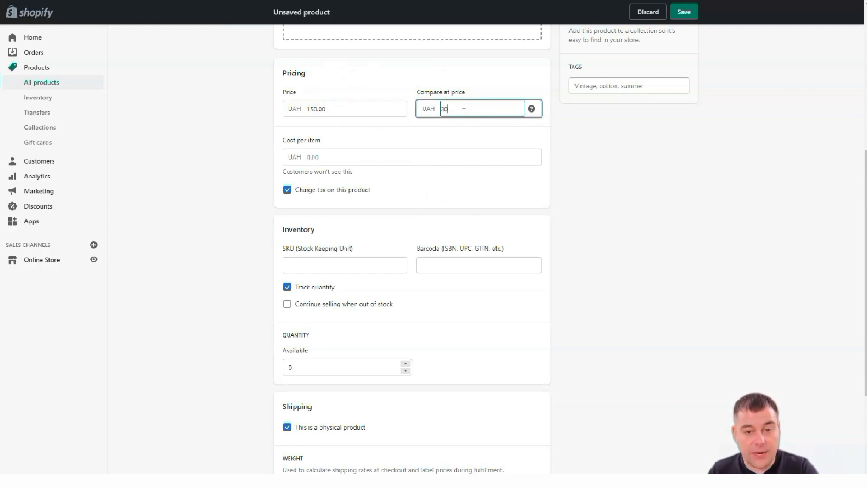
text(300)
click(359, 159)
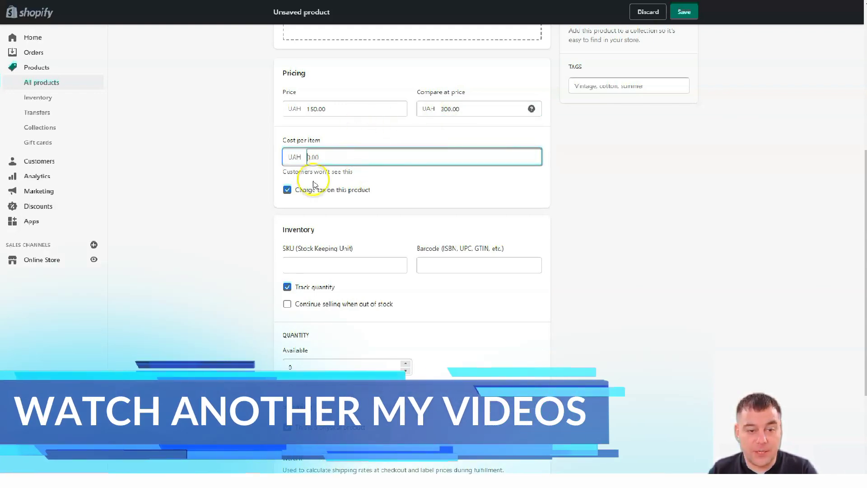
click(287, 190)
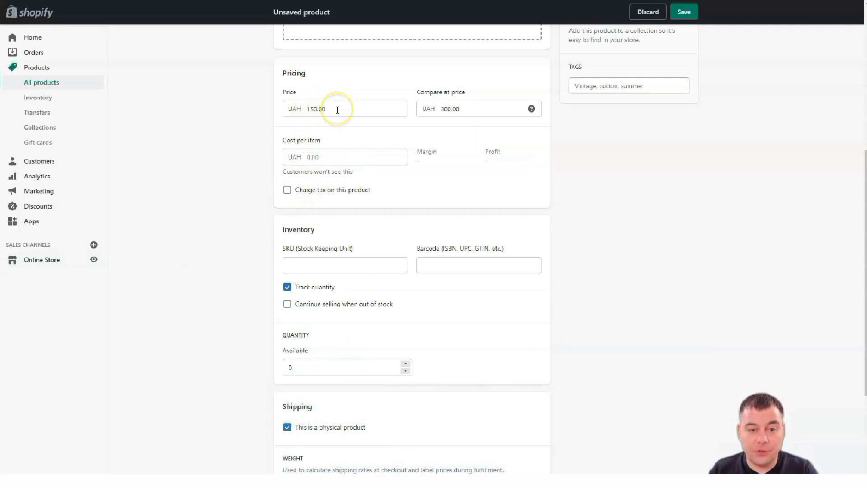
click(321, 158)
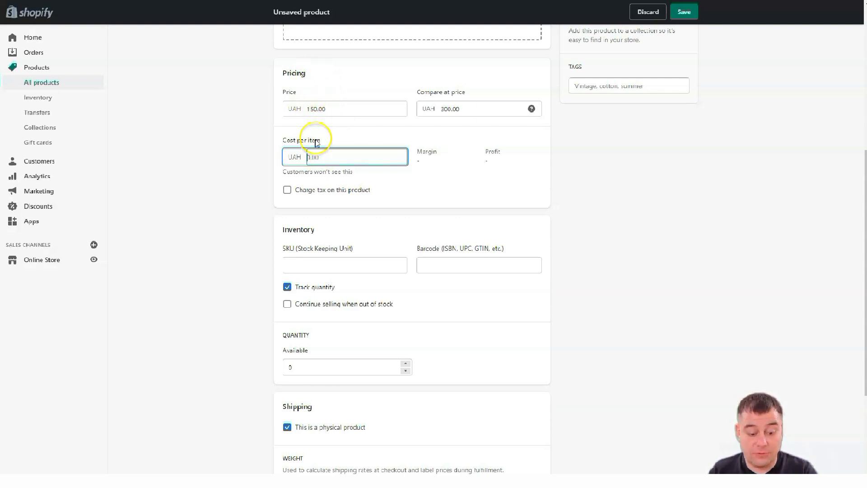
text(50)
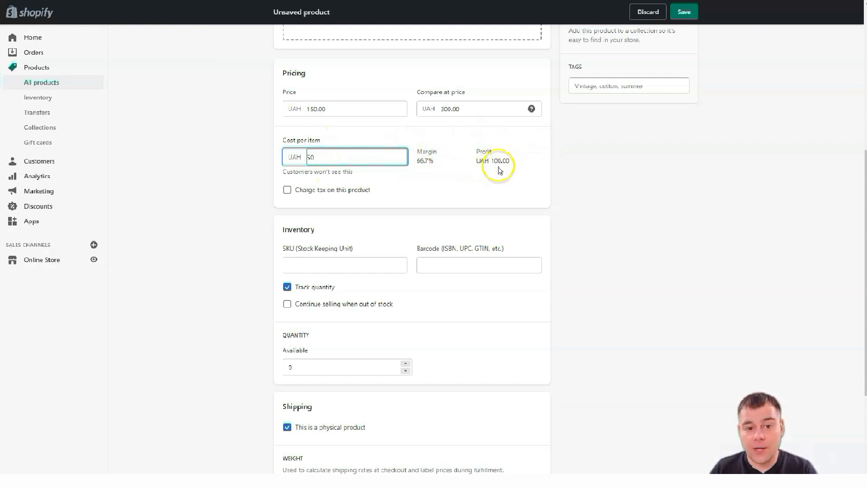
click(288, 191)
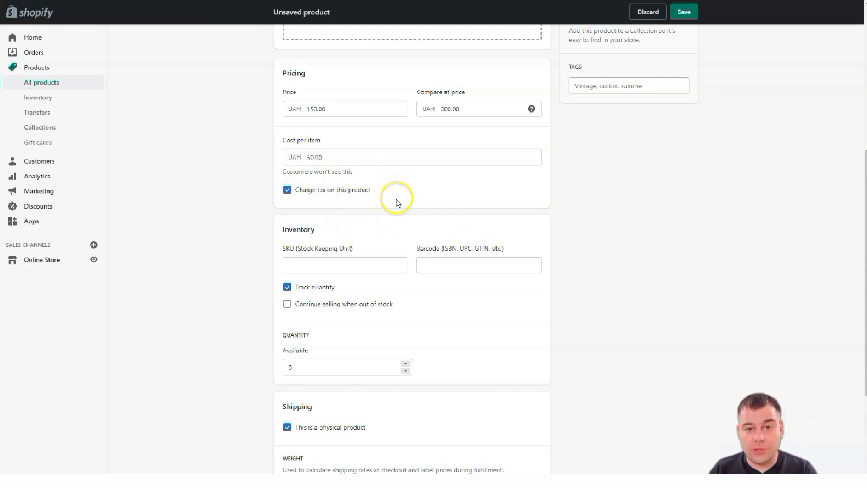
Scroll through Inventory and Shipping, then head to Collections, triggering the unsaved-changes warning.
scroll(402, 244, down, 2)
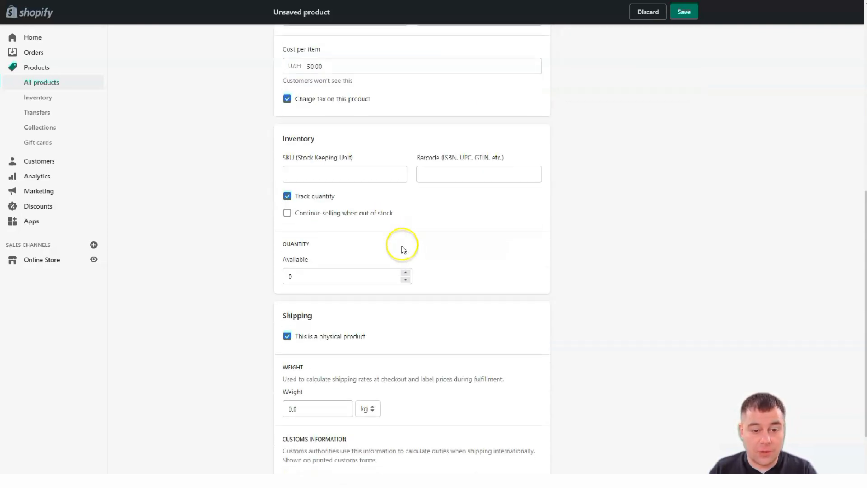
scroll(318, 271, down, 2)
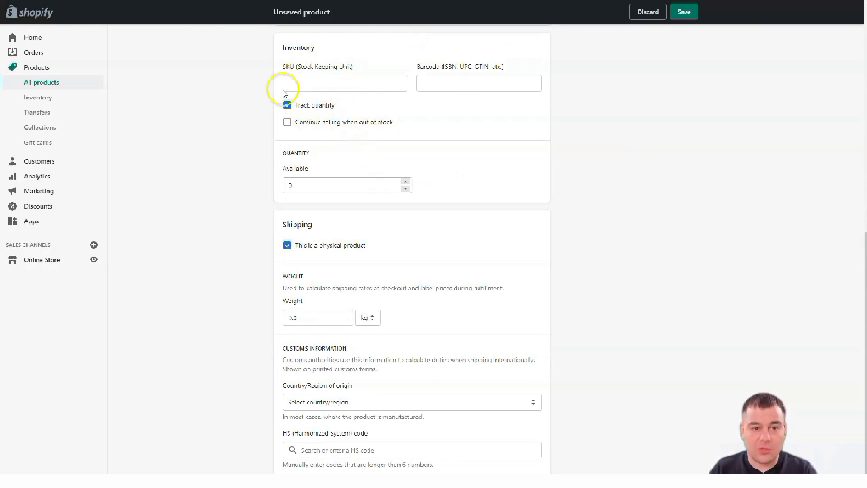
scroll(370, 250, down, 3)
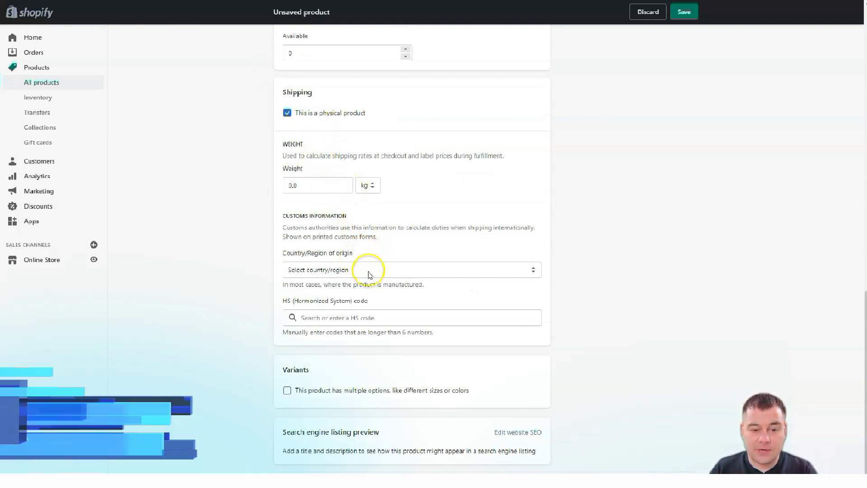
scroll(418, 357, up, 14)
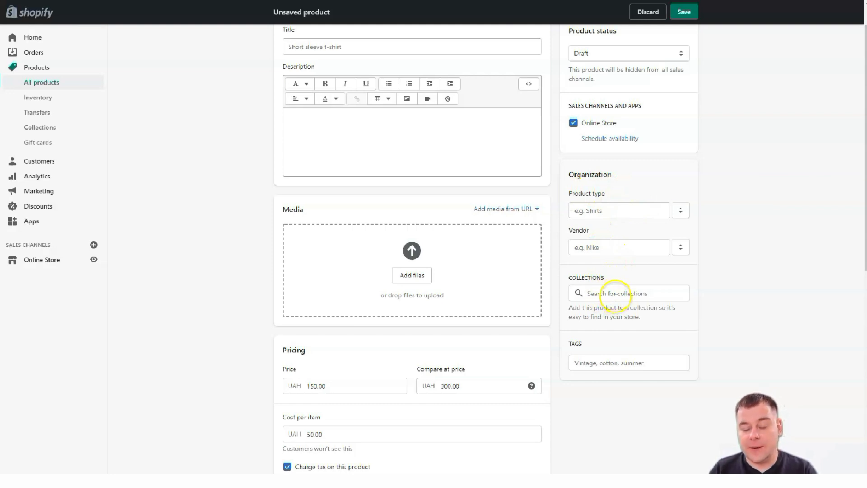
scroll(615, 294, up, 2)
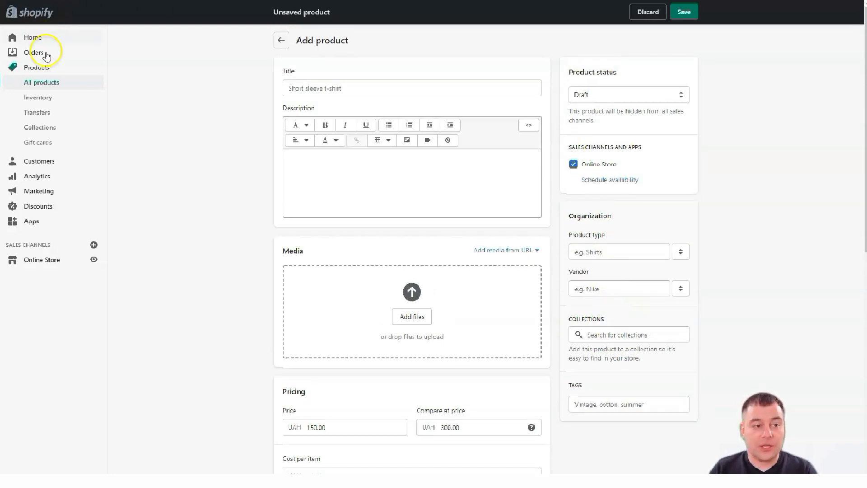
click(42, 126)
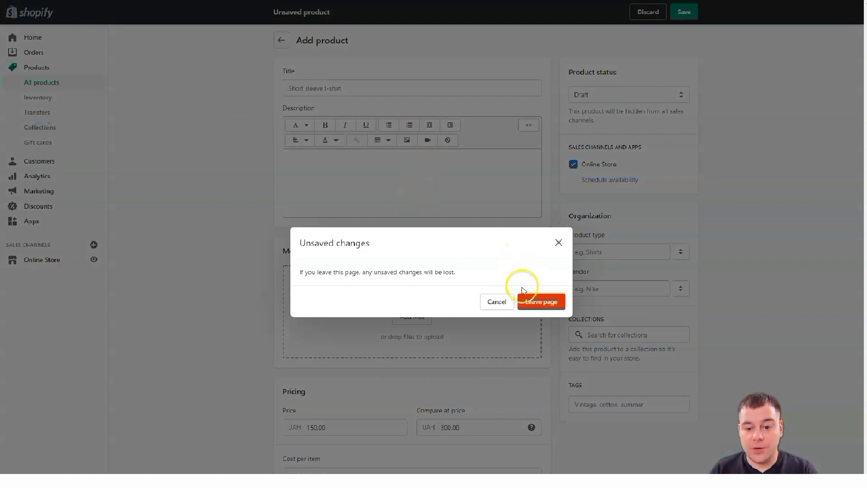
Leave the t-shirt product form without saving and return to the admin Home page.
click(542, 301)
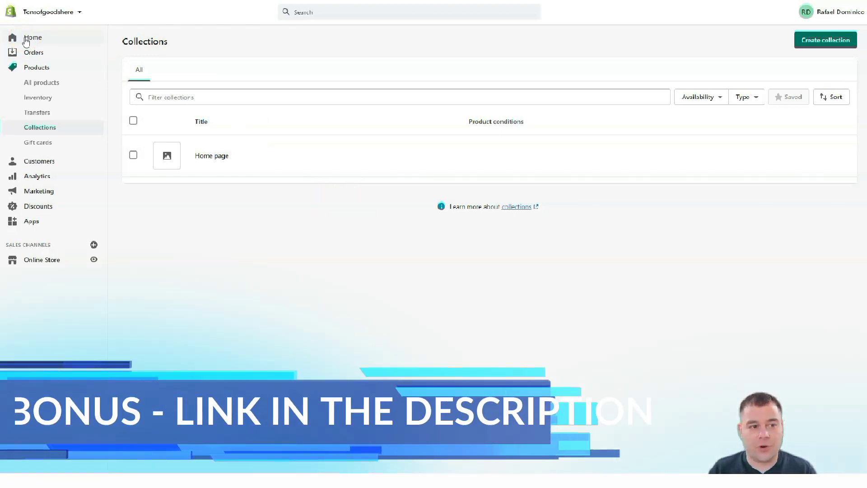
click(31, 41)
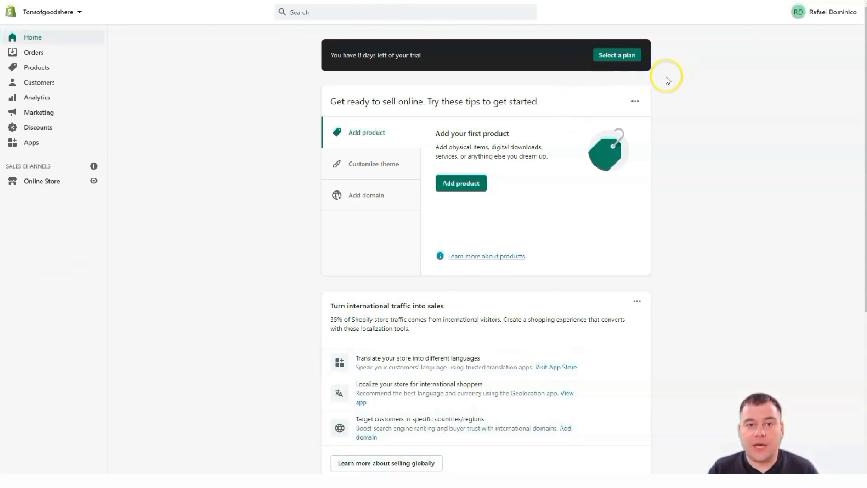
Show the Pick a plan page with Basic ($29), Shopify ($79) and Advanced ($299) plans.
click(635, 56)
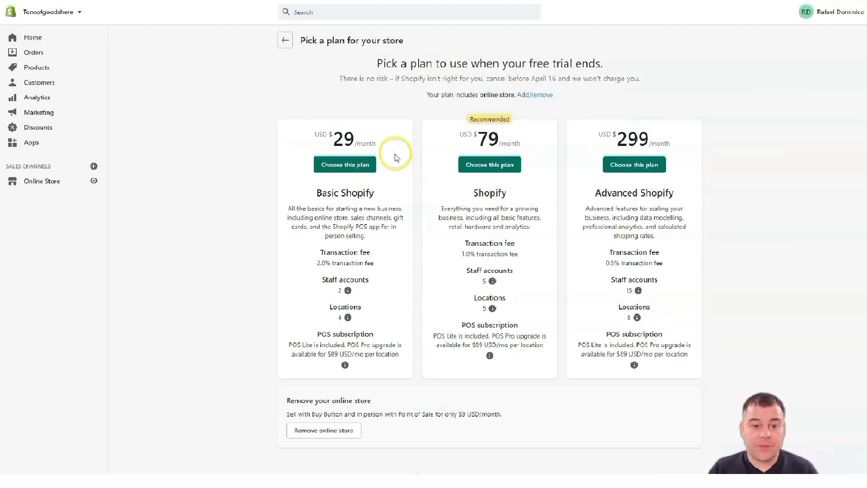